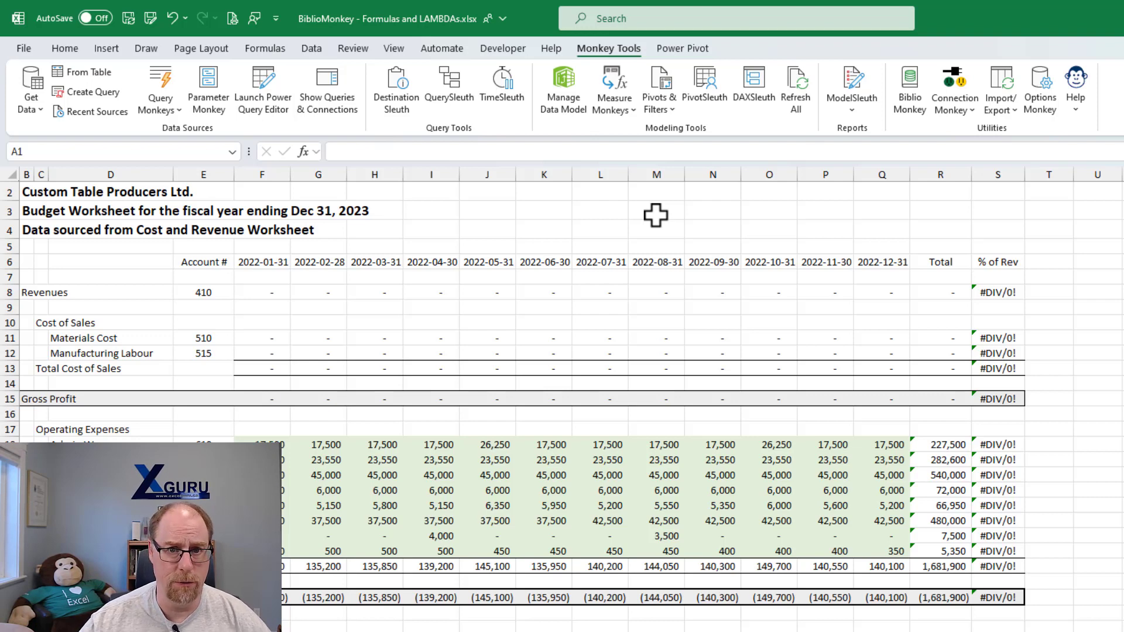
Look over the folders and saved items in the BiblioMonkey library, and close the library
{"action": "left_click", "coordinate": [904, 85]}
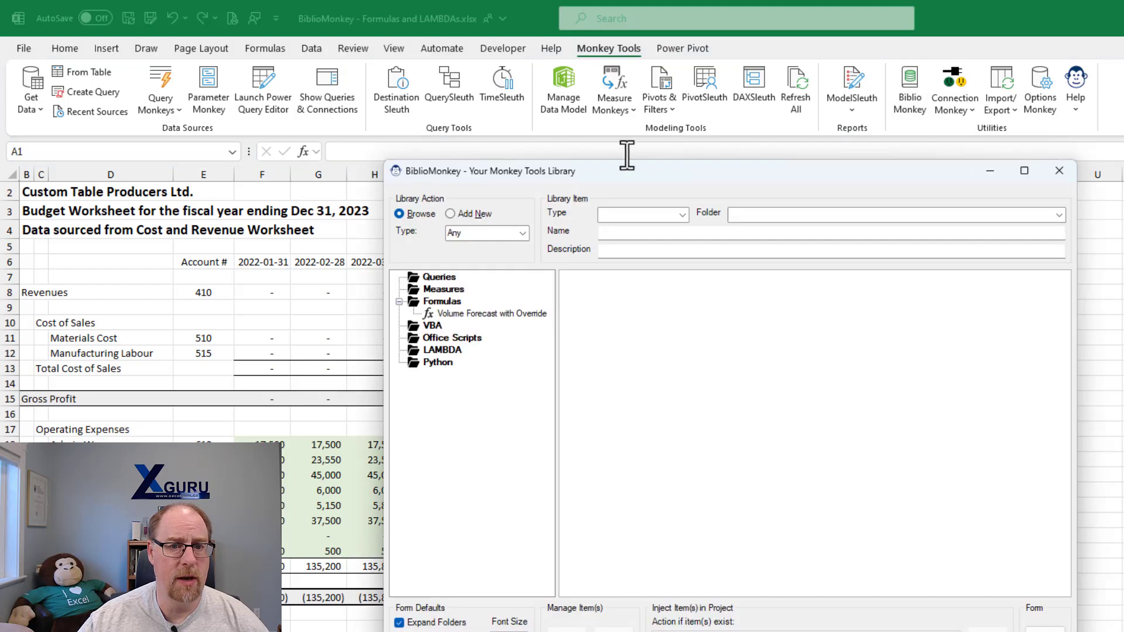
{"action": "left_click_drag", "start_coordinate": [624, 169], "coordinate": [423, 88]}
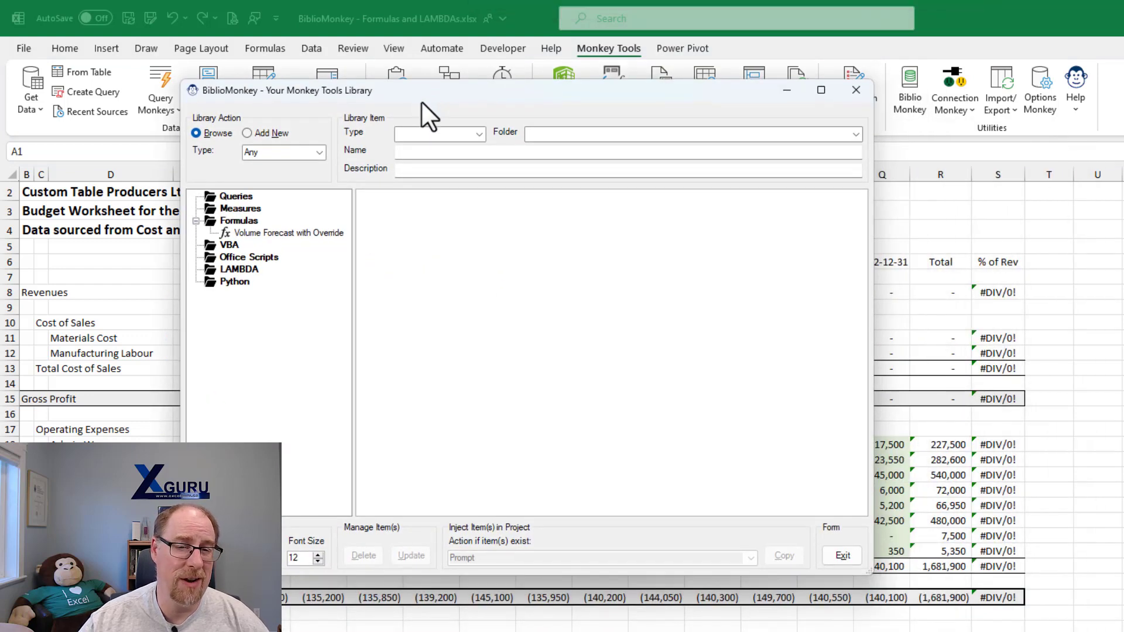
{"action": "mouse_move", "coordinate": [332, 238]}
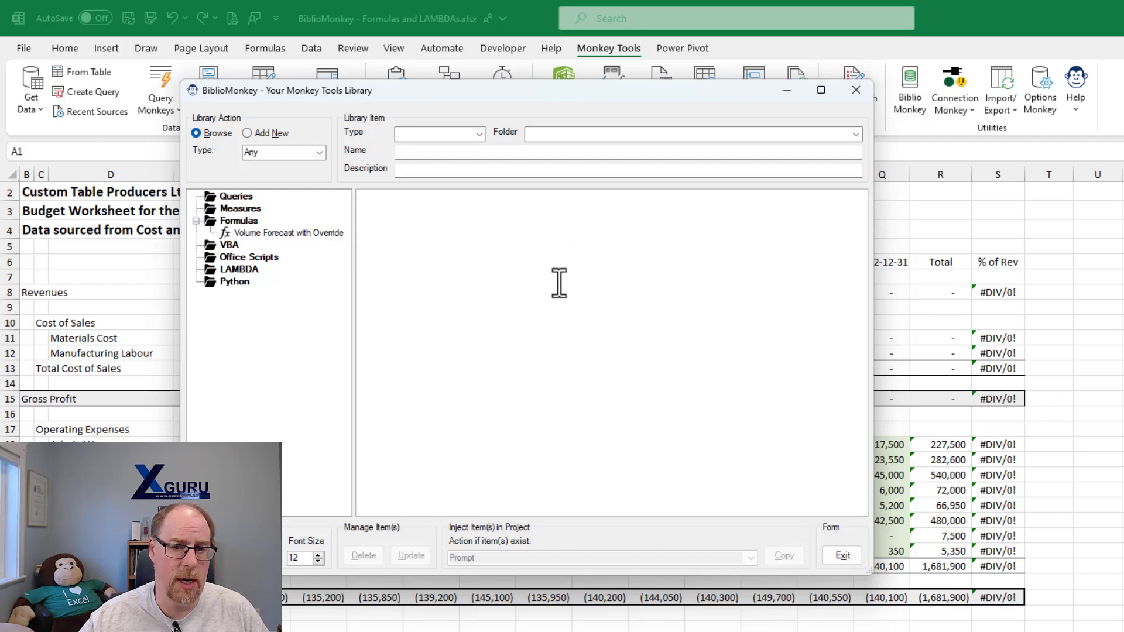
{"action": "left_click", "coordinate": [854, 89]}
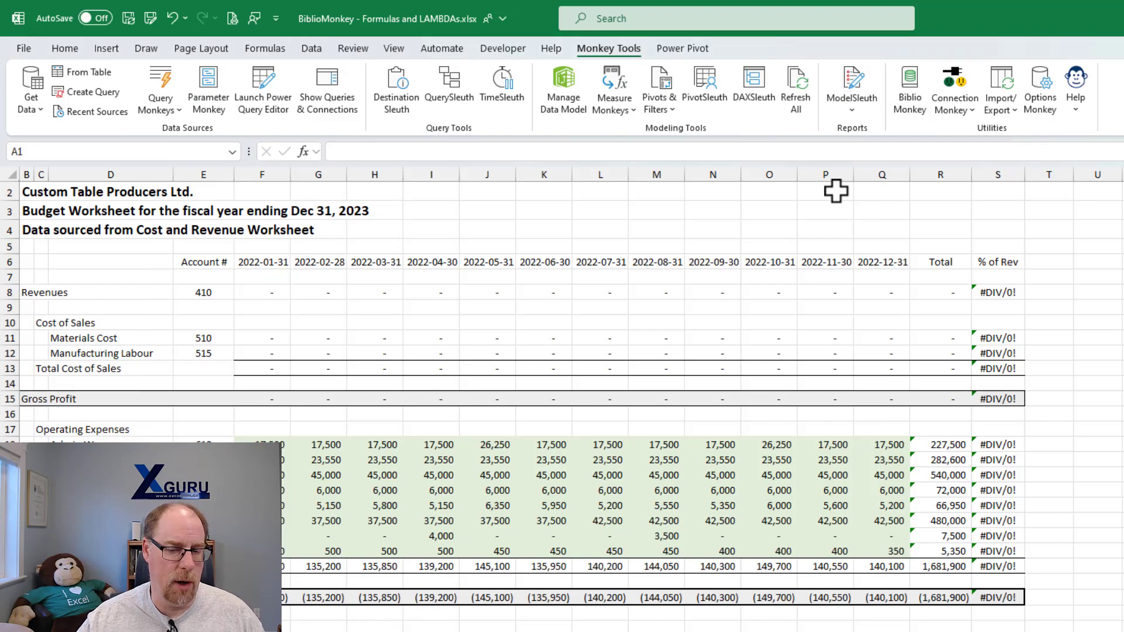
Wrap the Revenues % of Rev formula in S8 with IFERROR, giving =IFERROR(ROUND(R8/$R$8,3),0)
{"action": "left_click", "coordinate": [989, 293]}
{"action": "left_click", "coordinate": [767, 151]}
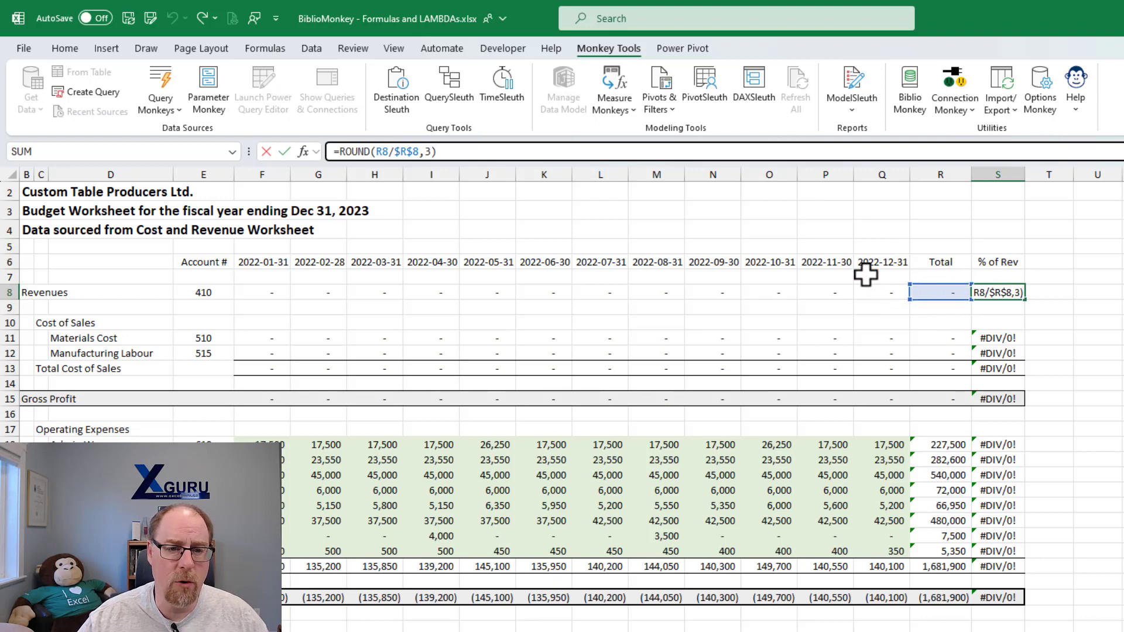
{"action": "key", "text": "ctrl+Return"}
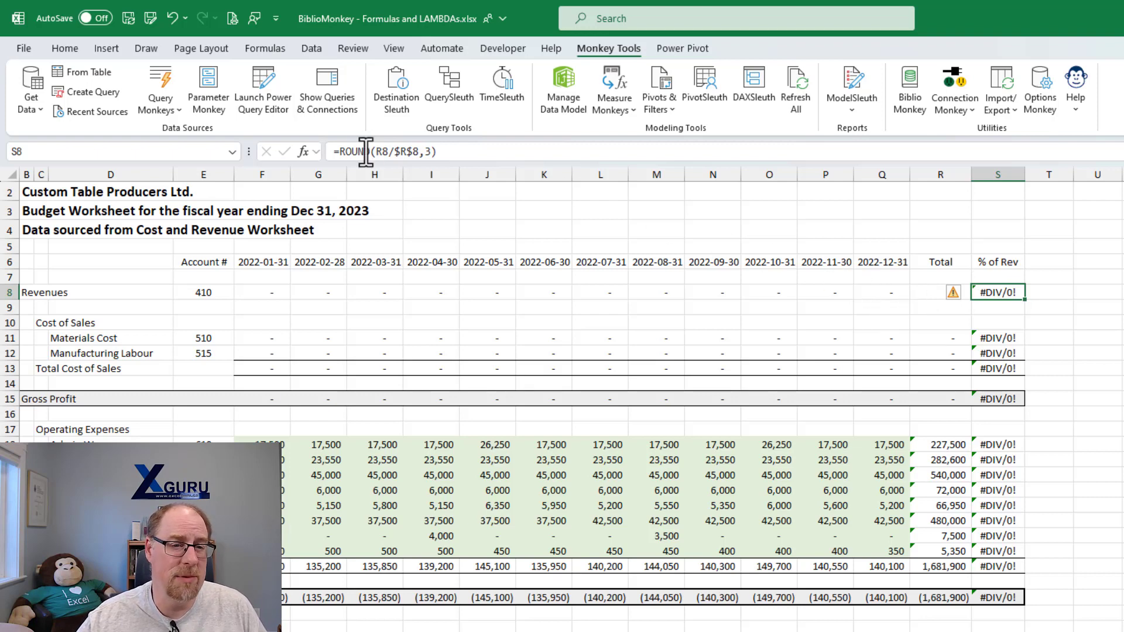
{"action": "left_click", "coordinate": [345, 151]}
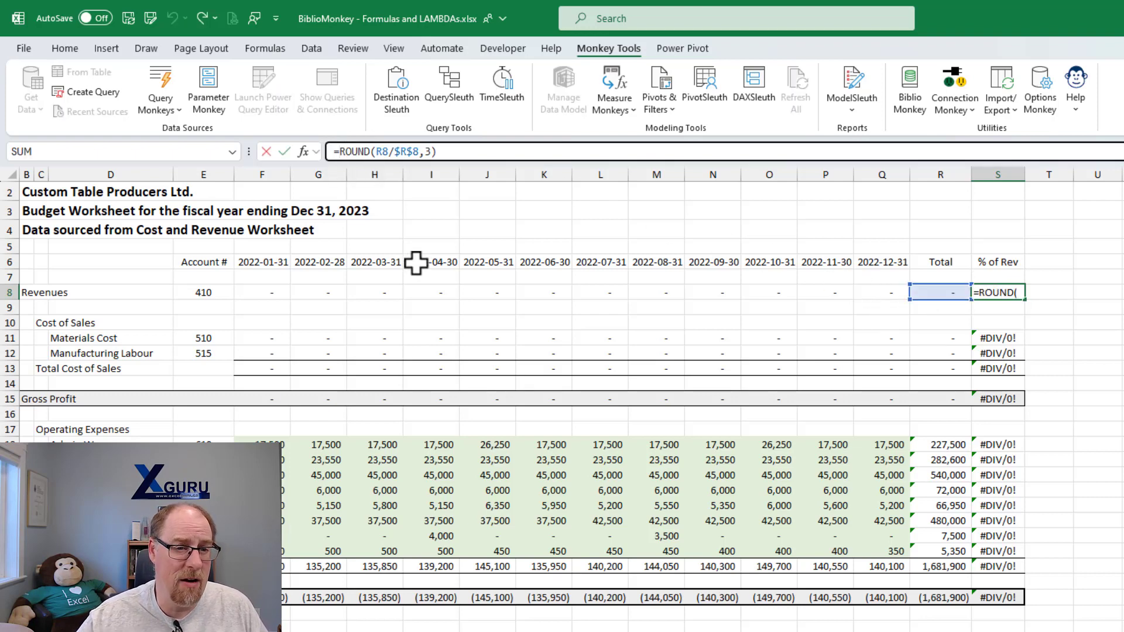
{"action": "type", "text": "IFERROR("}
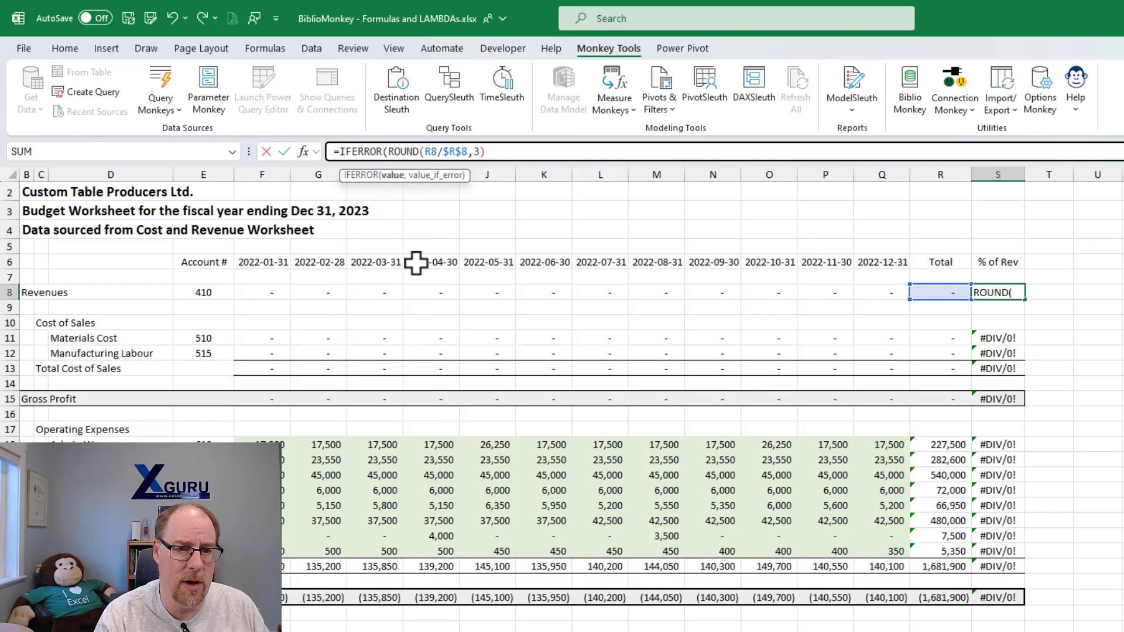
{"action": "key", "text": "End"}
{"action": "type", "text": ",0)"}
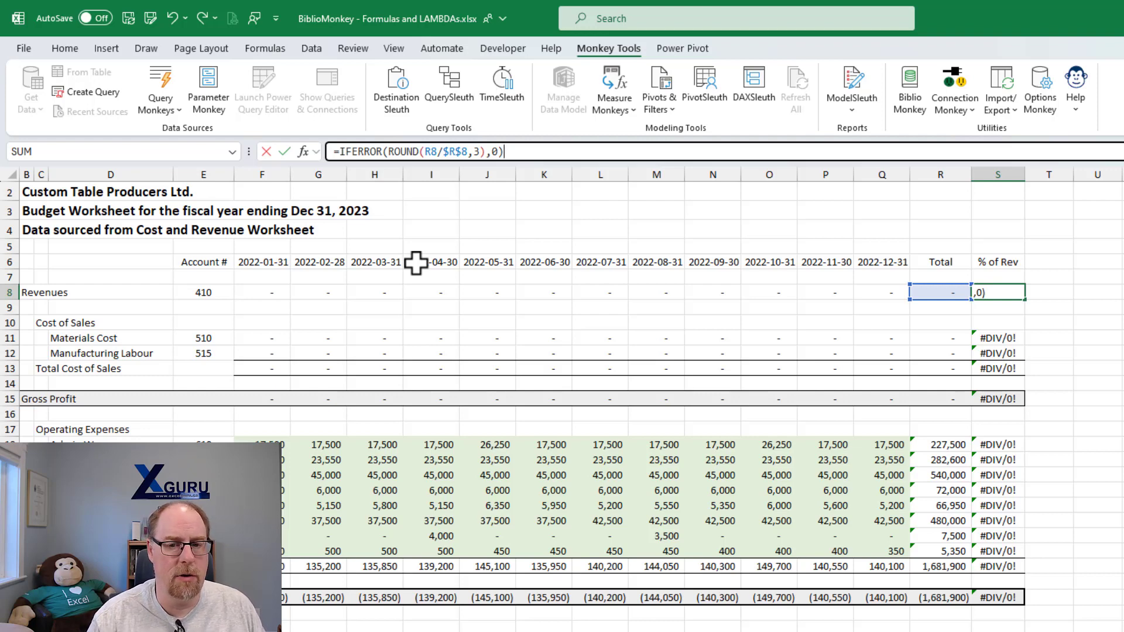
{"action": "key", "text": "Return"}
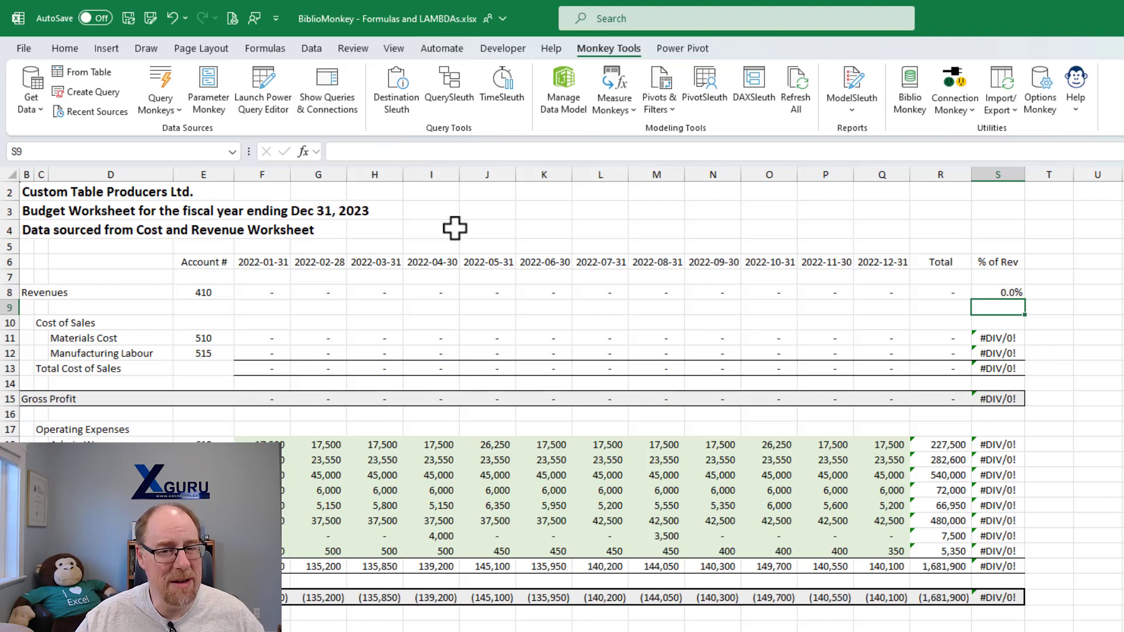
Examine the remaining % of Rev formulas in column S, from Materials Cost in S11 down to S28
{"action": "left_click", "coordinate": [993, 339]}
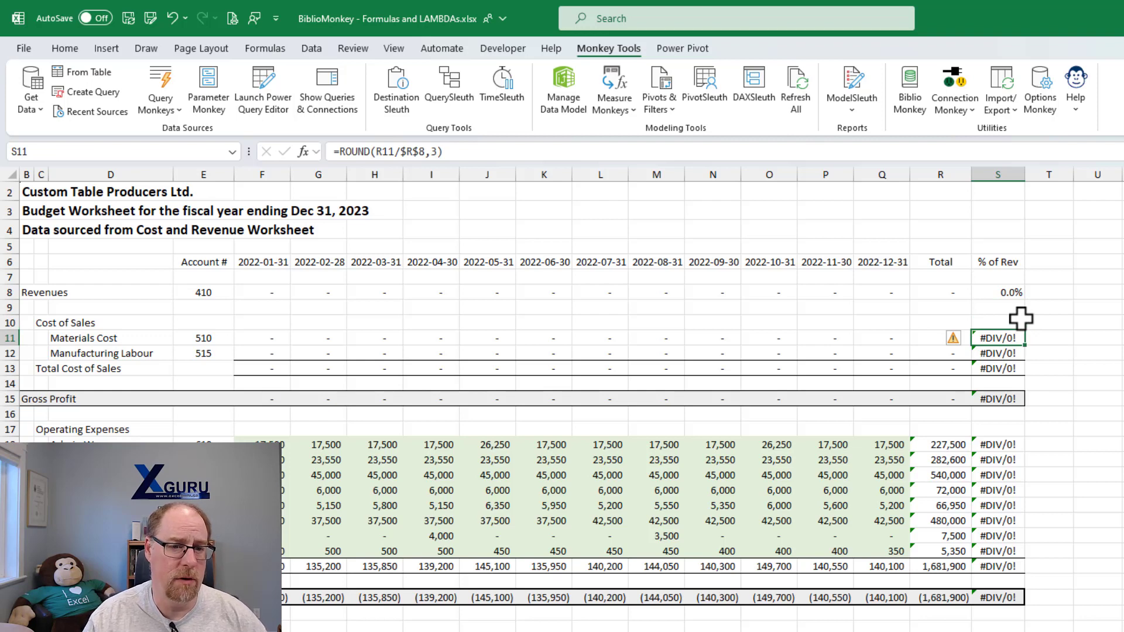
{"action": "key", "text": "Down"}
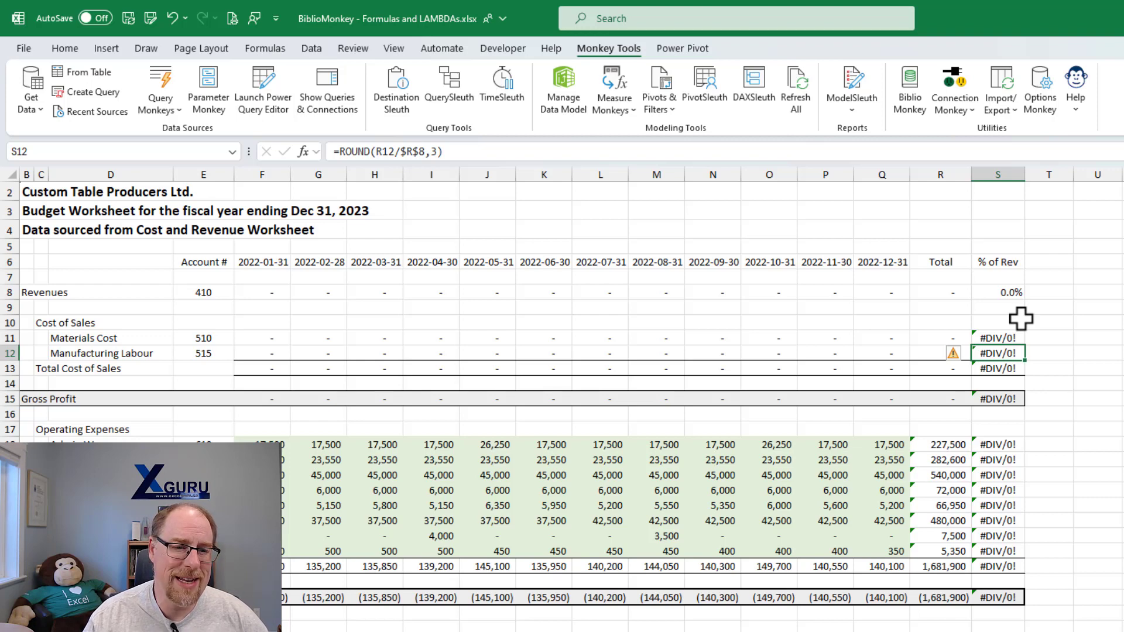
{"action": "key", "text": "Down"}
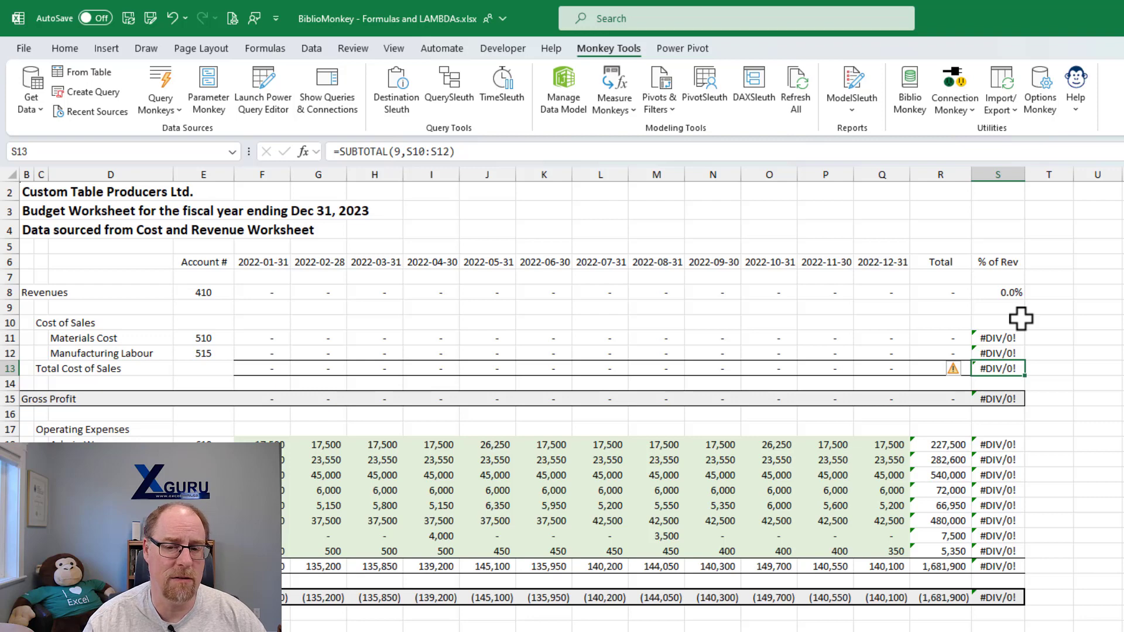
{"action": "key", "text": "Down"}
{"action": "key", "text": "Down"}
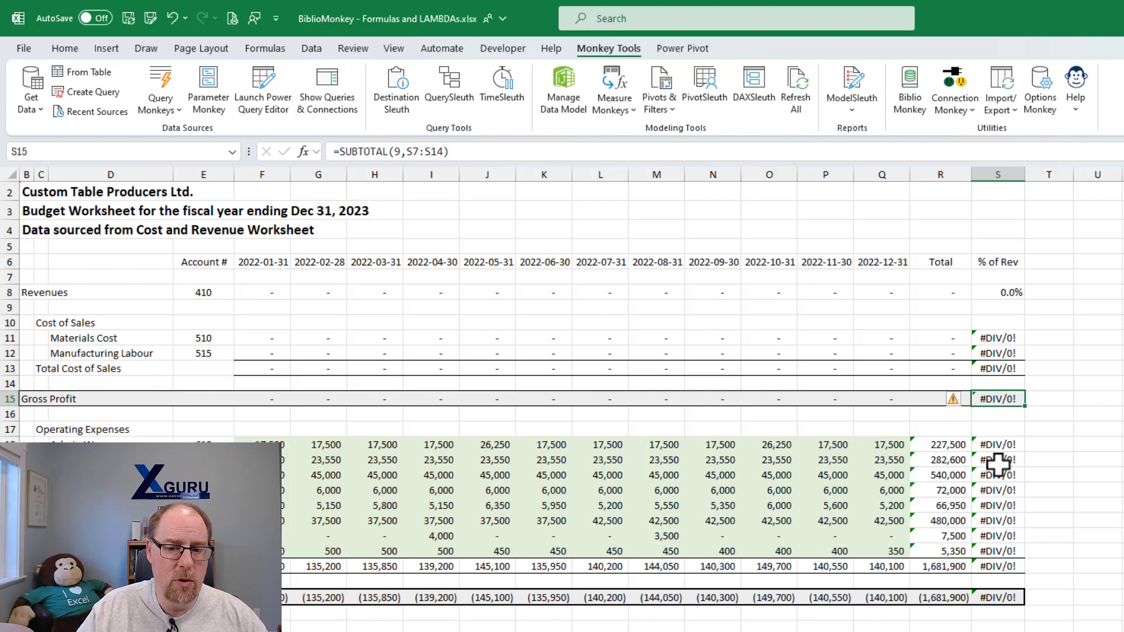
{"action": "left_click", "coordinate": [998, 446]}
{"action": "key", "text": "Down"}
{"action": "key", "text": "Down"}
{"action": "key", "text": "Down"}
{"action": "key", "text": "Down"}
{"action": "key", "text": "Down"}
{"action": "key", "text": "Down"}
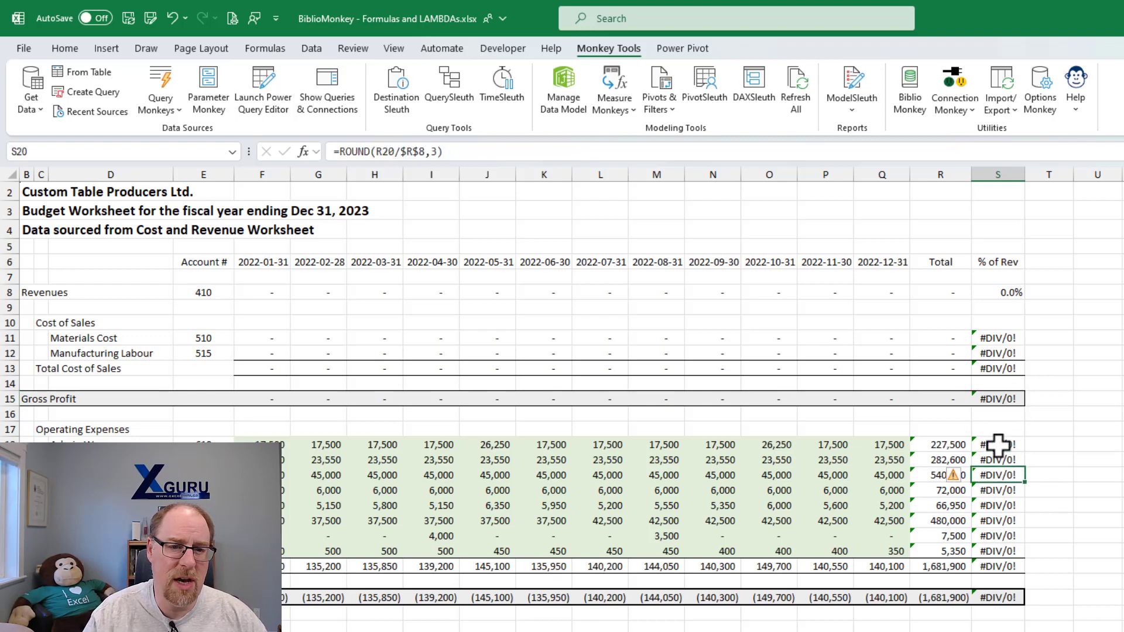
{"action": "key", "text": "Down"}
{"action": "key", "text": "Down"}
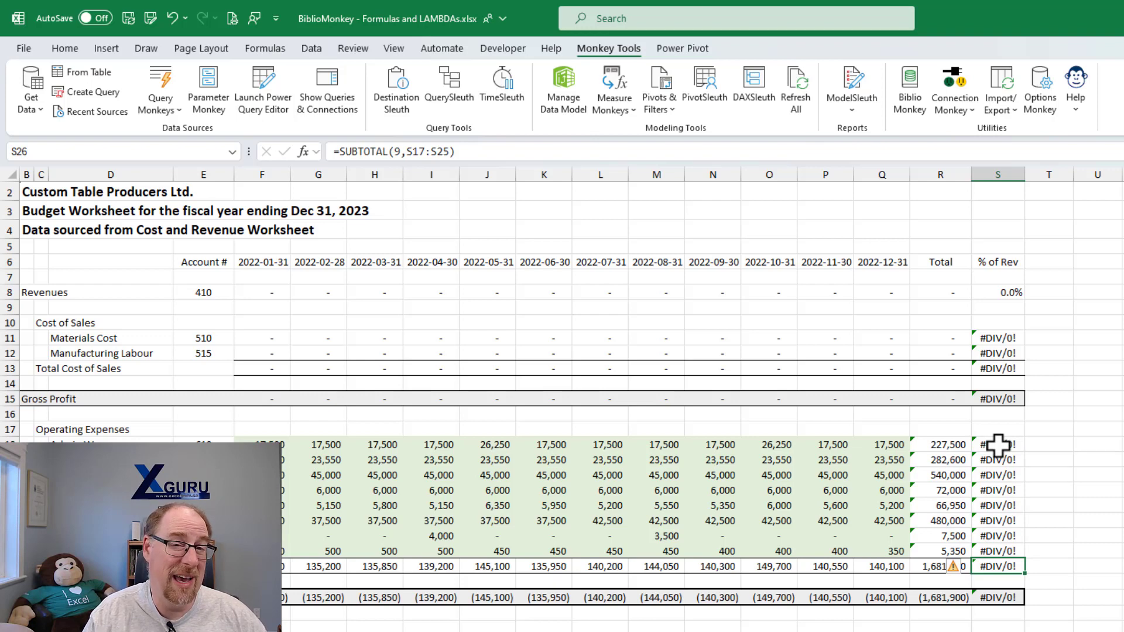
{"action": "key", "text": "Down"}
{"action": "key", "text": "Down"}
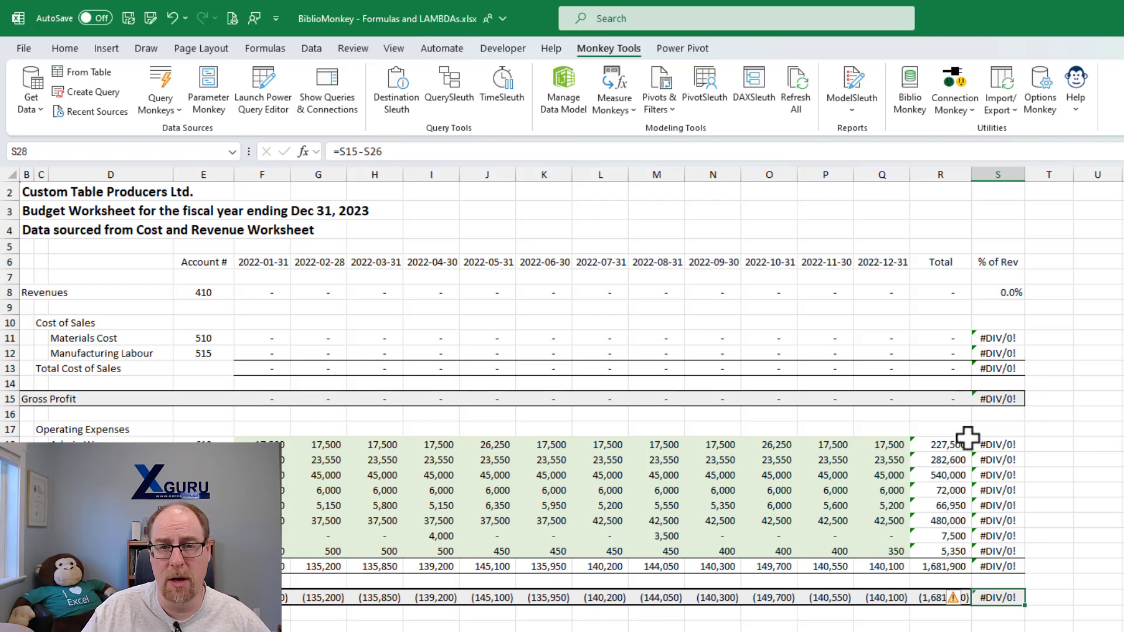
Copy the formula text of S8 without its equals sign, leaving the cell as it is
{"action": "left_click", "coordinate": [1005, 292]}
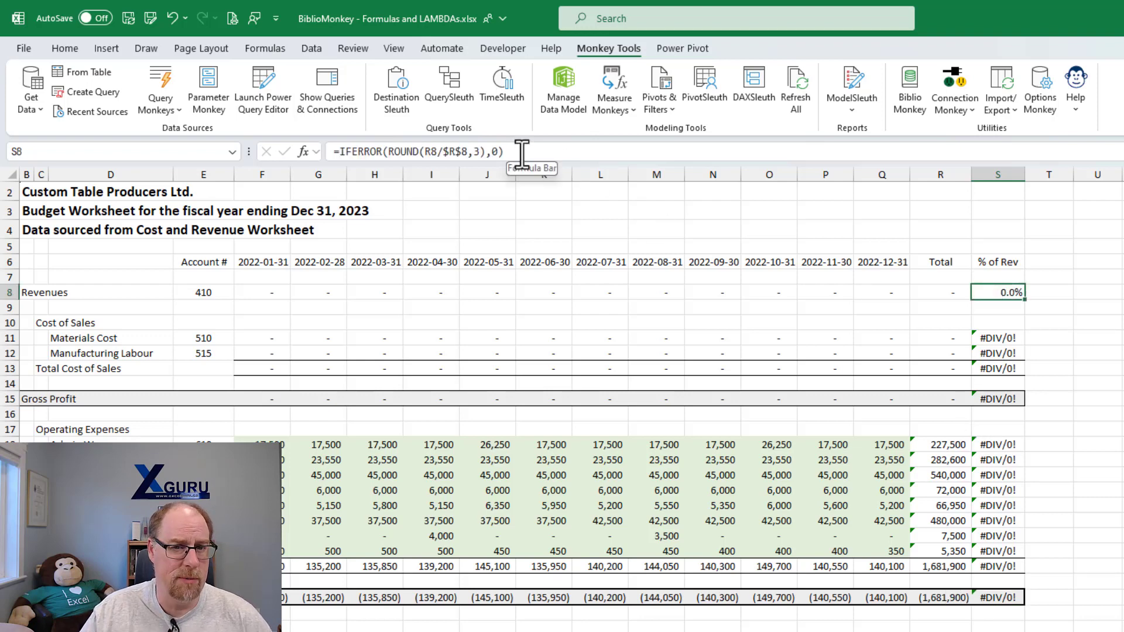
{"action": "left_click_drag", "start_coordinate": [521, 152], "coordinate": [339, 153]}
{"action": "key", "text": "ctrl+c"}
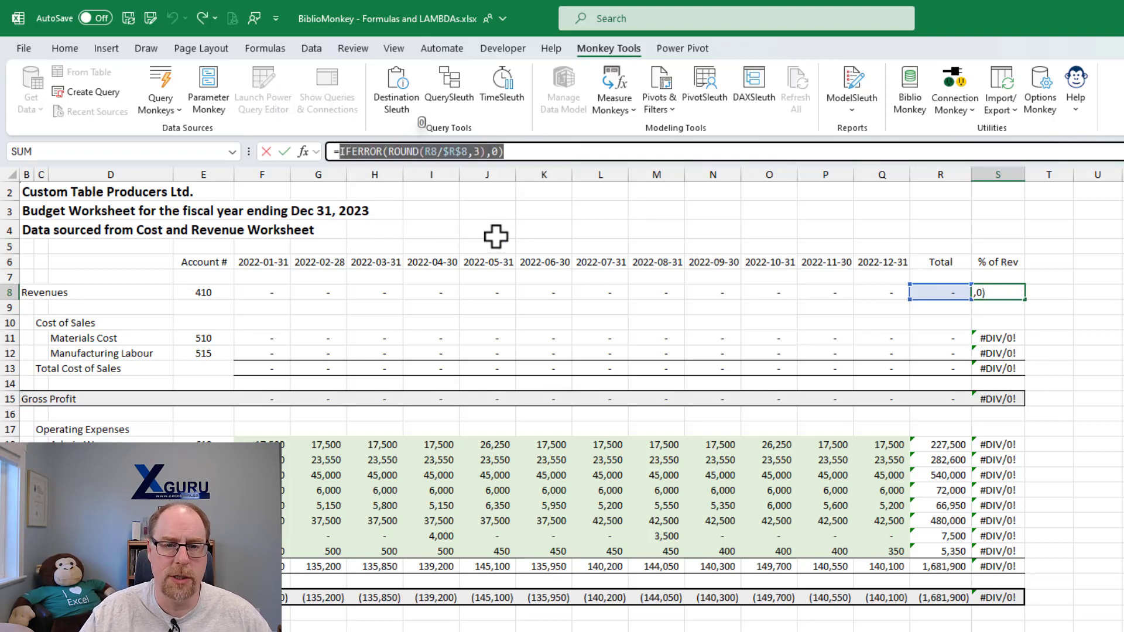
{"action": "key", "text": "Escape"}
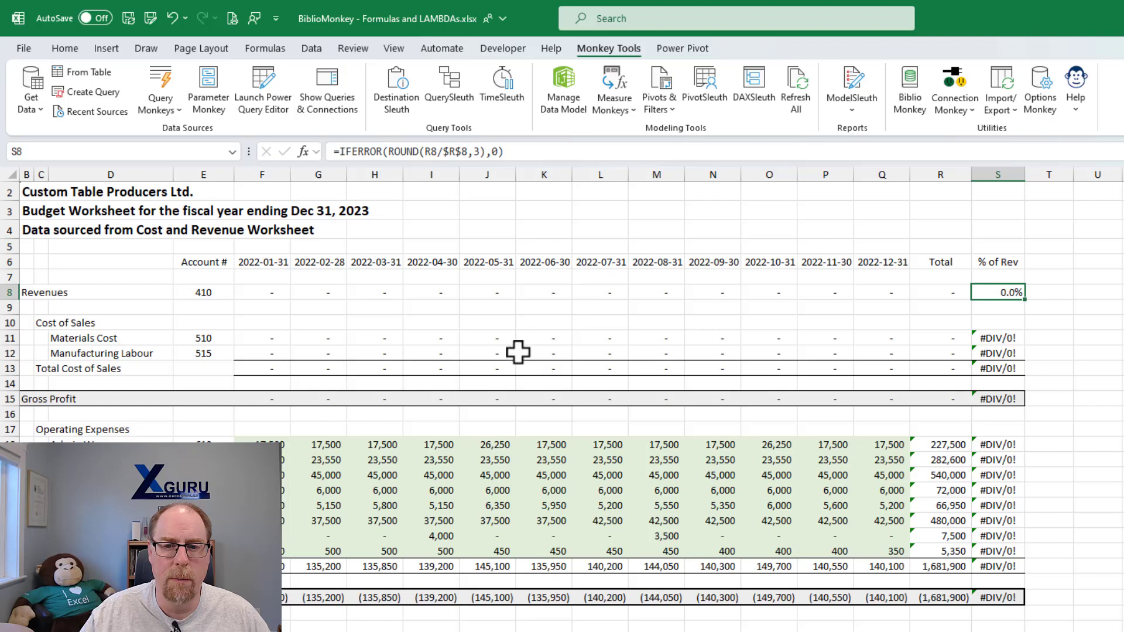
Start a new library item of type Formula in BiblioMonkey and name it "IFERROR Zero"
{"action": "left_click", "coordinate": [906, 88]}
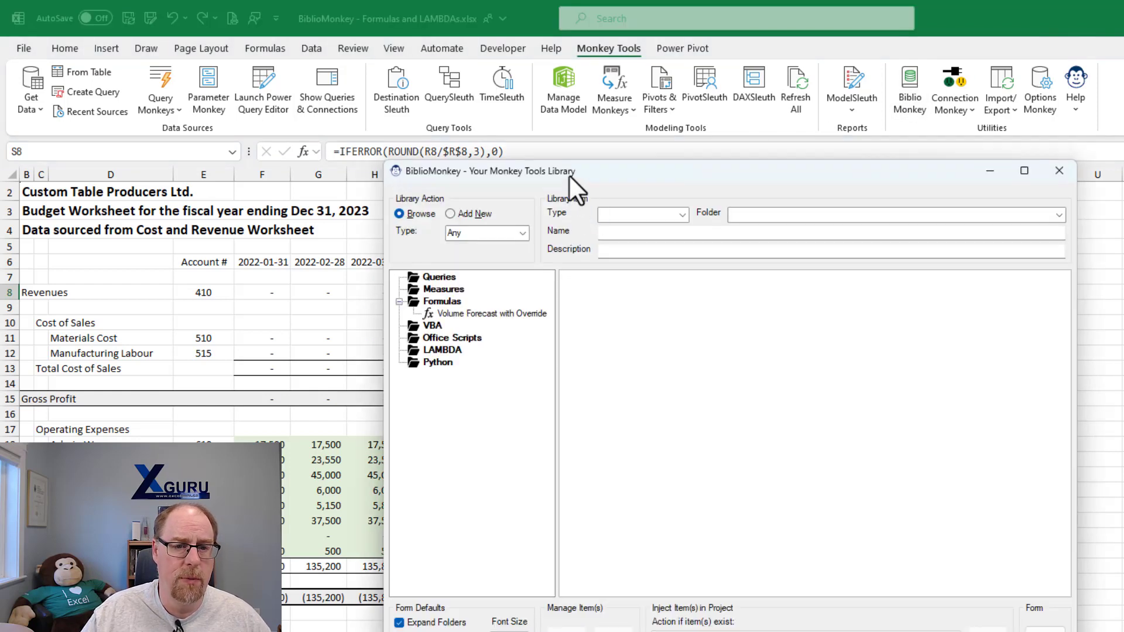
{"action": "left_click_drag", "start_coordinate": [567, 174], "coordinate": [422, 112]}
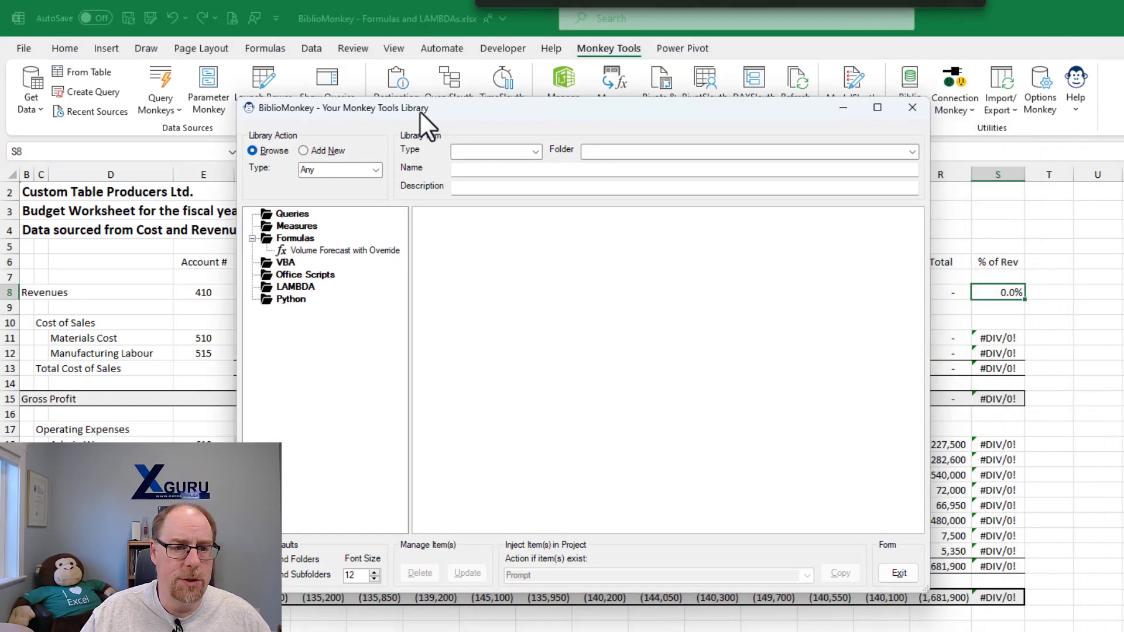
{"action": "left_click", "coordinate": [319, 150]}
{"action": "left_click", "coordinate": [535, 151]}
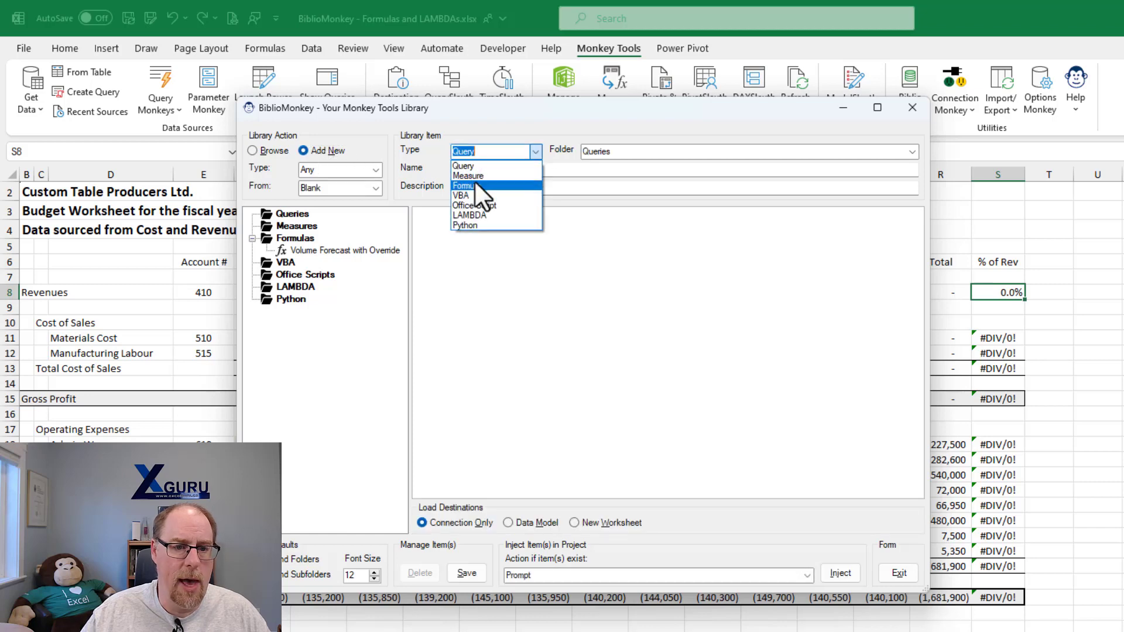
{"action": "left_click", "coordinate": [472, 182]}
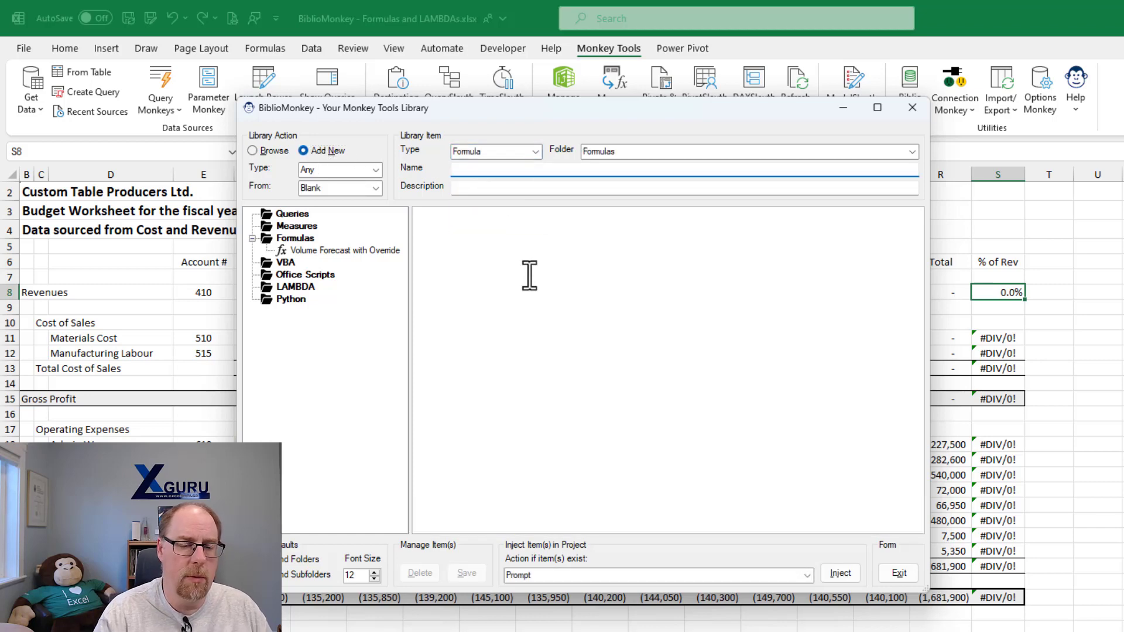
{"action": "type", "text": "IFERROR "}
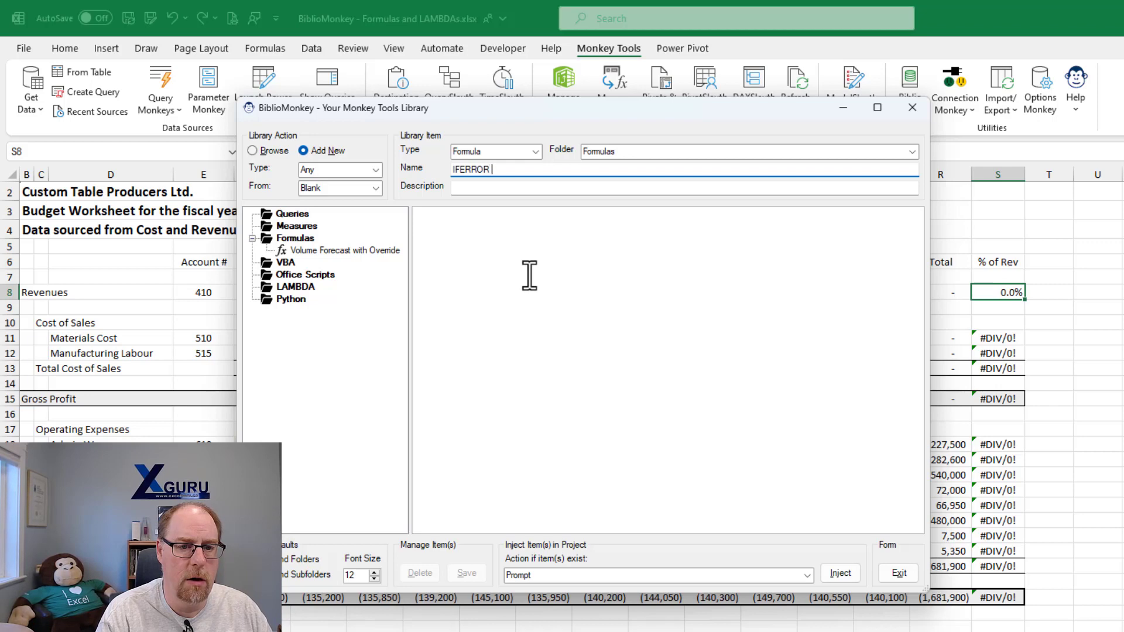
{"action": "type", "text": "Zero"}
{"action": "key", "text": "Tab"}
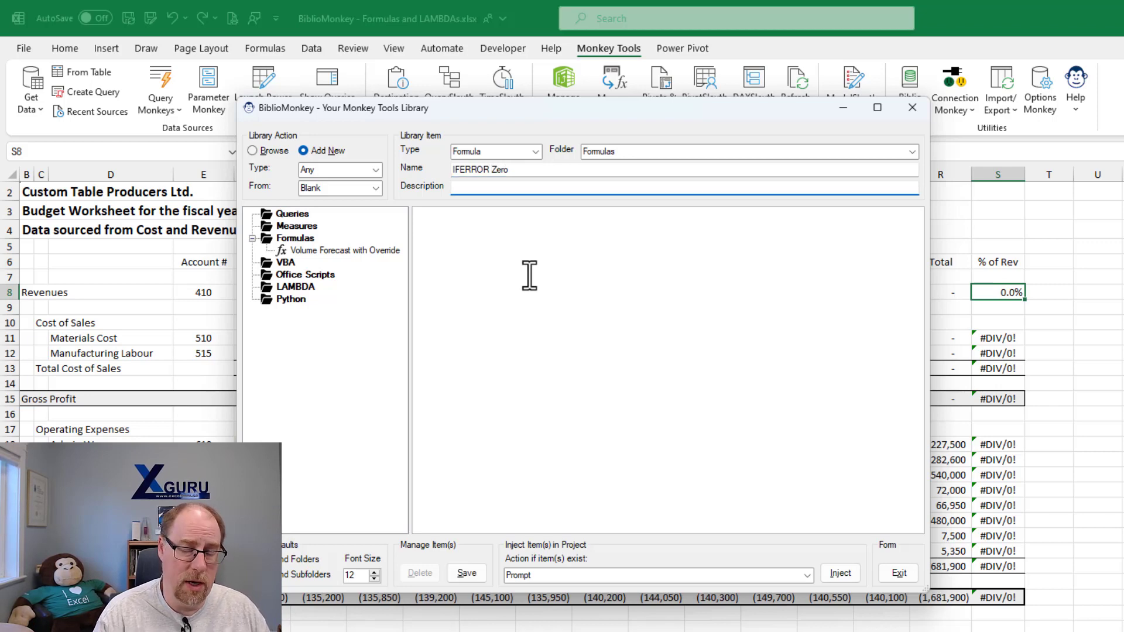
Describe the item as "Wrap the current cell contents in IFERROR(x, 0)" and paste the copied formula as its content
{"action": "type", "text": "Wrap "}
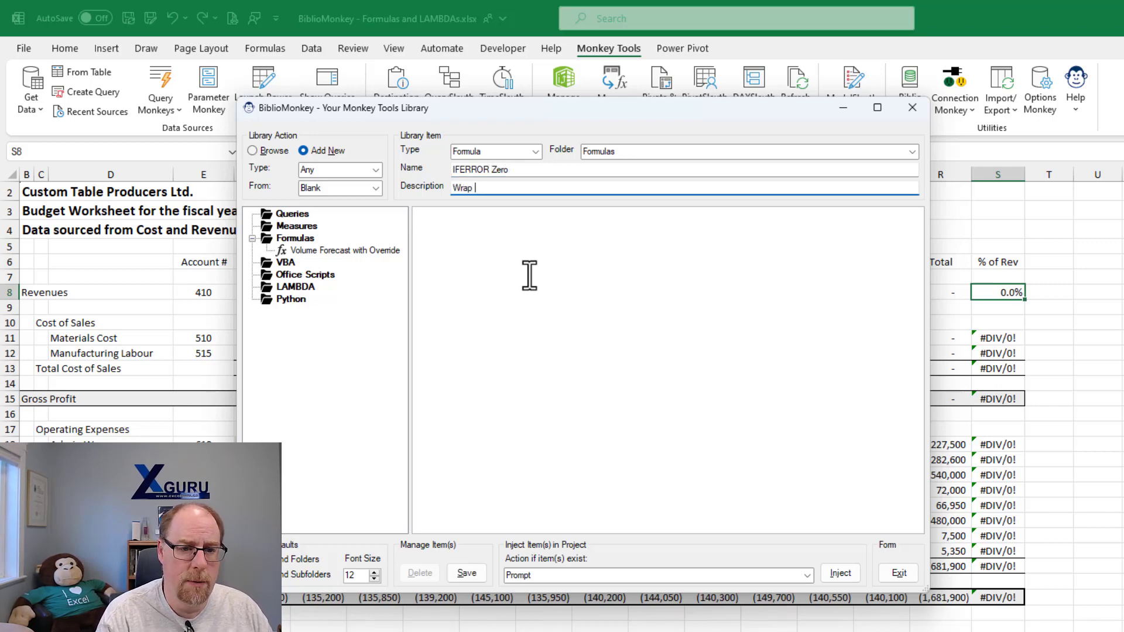
{"action": "type", "text": "the current cell conen"}
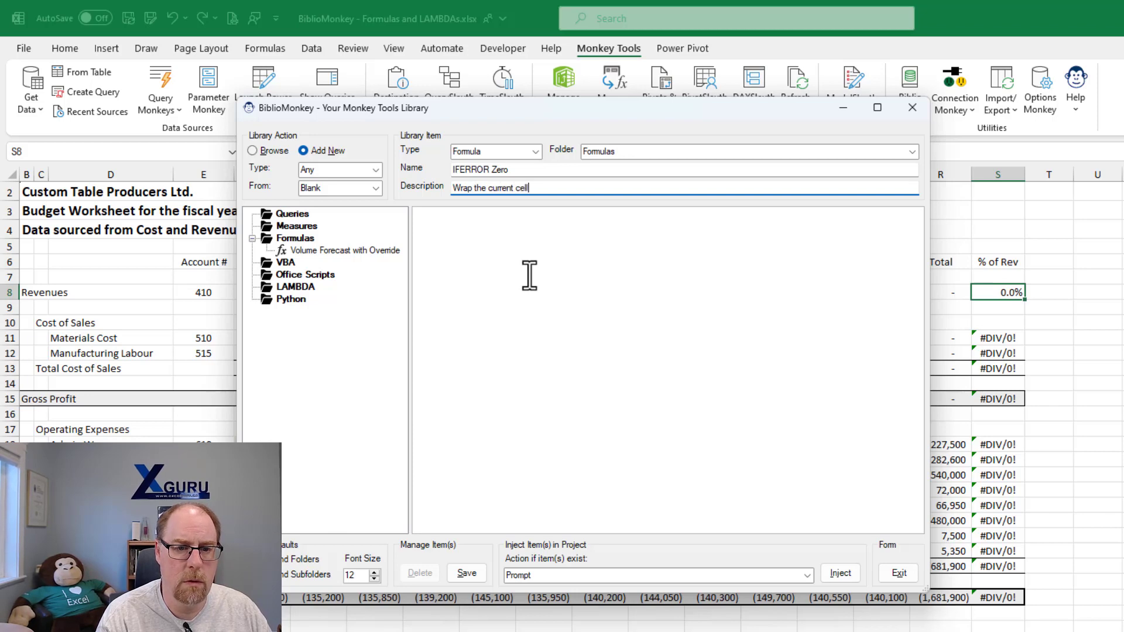
{"action": "key", "text": "BackSpace"}
{"action": "key", "text": "BackSpace"}
{"action": "type", "text": "tents in IE"}
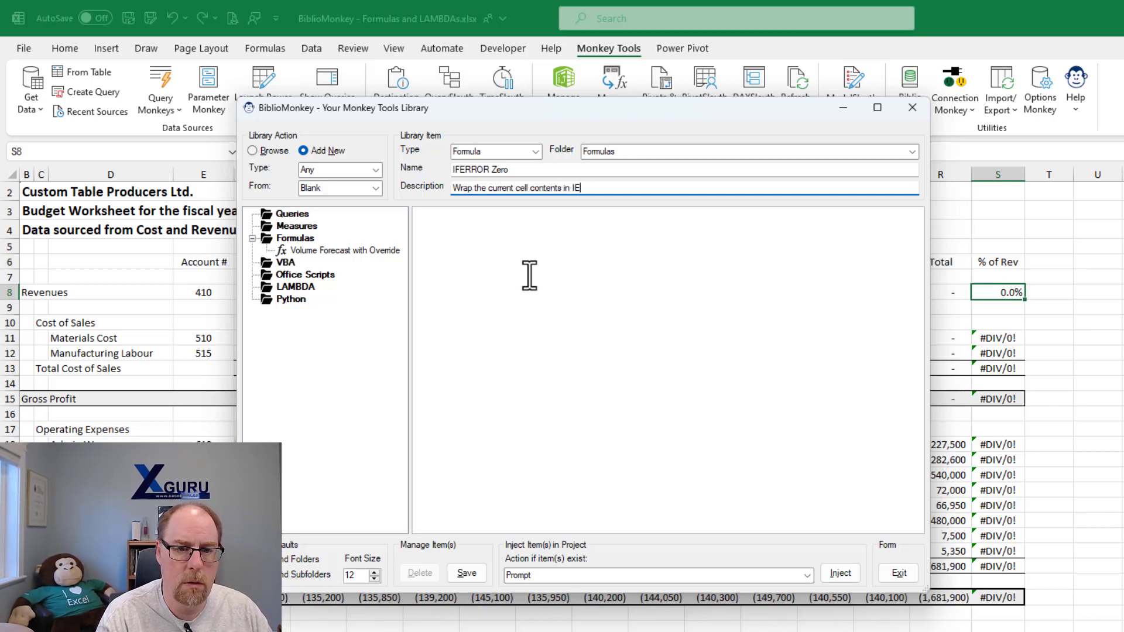
{"action": "key", "text": "BackSpace"}
{"action": "type", "text": "FERROR(x, 0)"}
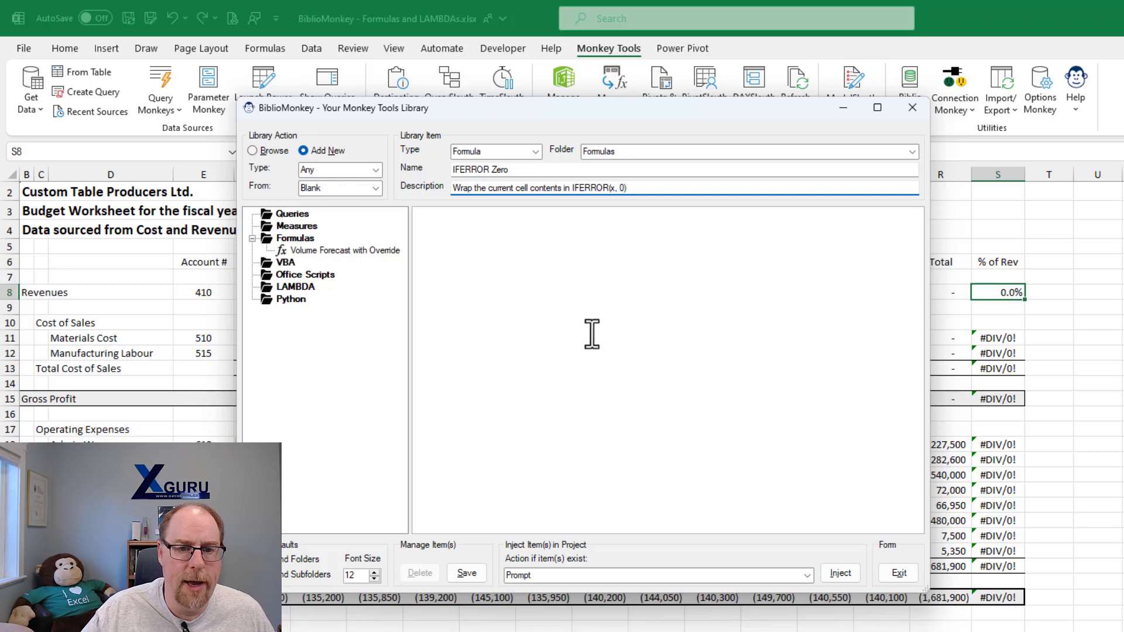
{"action": "left_click", "coordinate": [496, 227]}
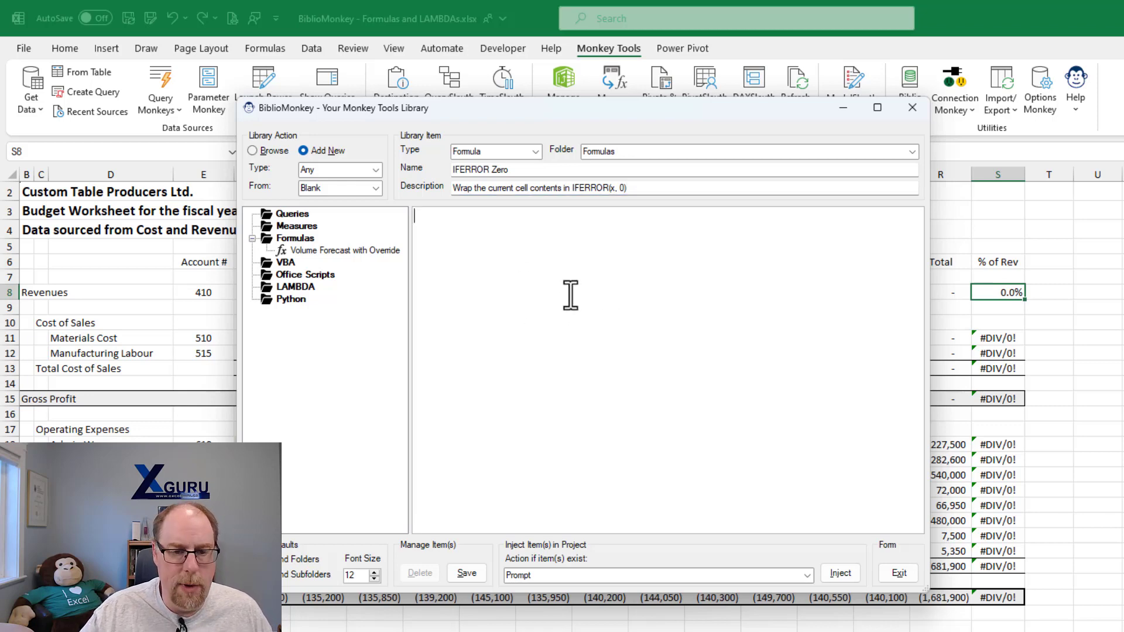
{"action": "key", "text": "ctrl+v"}
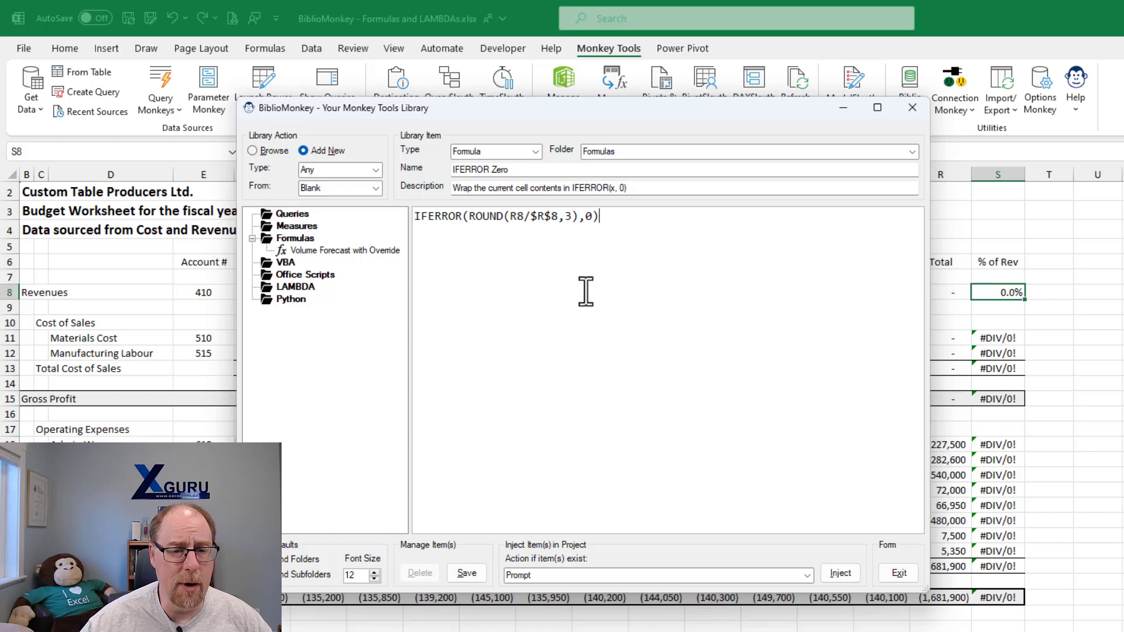
Replace ROUND(R8/$R$8,3) in the new item's formula with a Cell Contents prompt and save the item to the library
{"action": "left_click", "coordinate": [472, 218]}
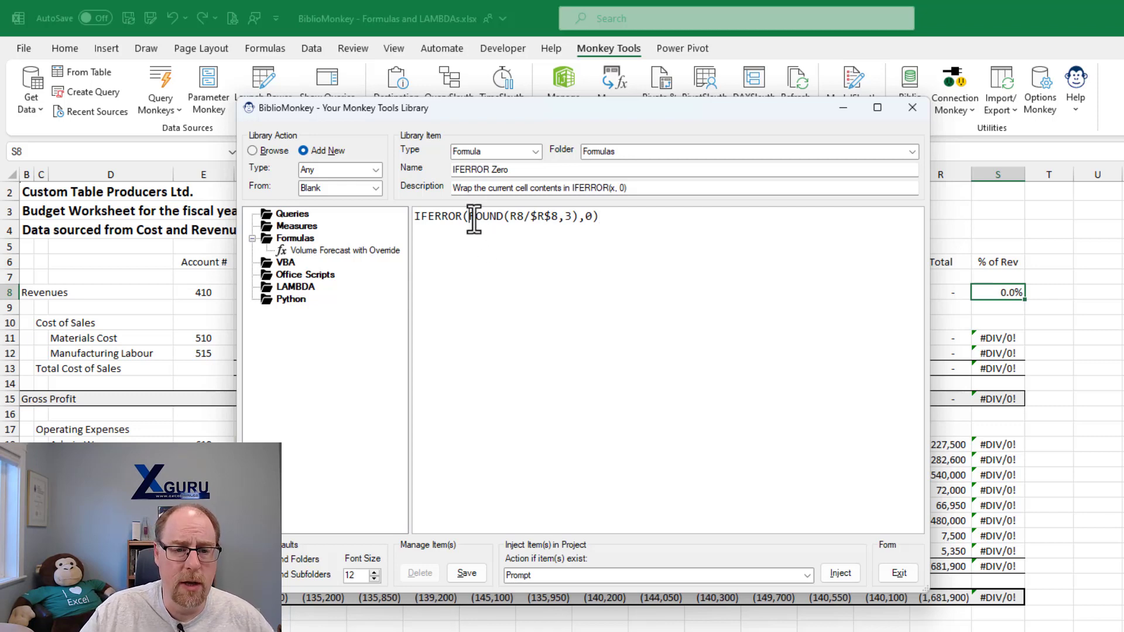
{"action": "left_click_drag", "start_coordinate": [473, 218], "coordinate": [578, 218]}
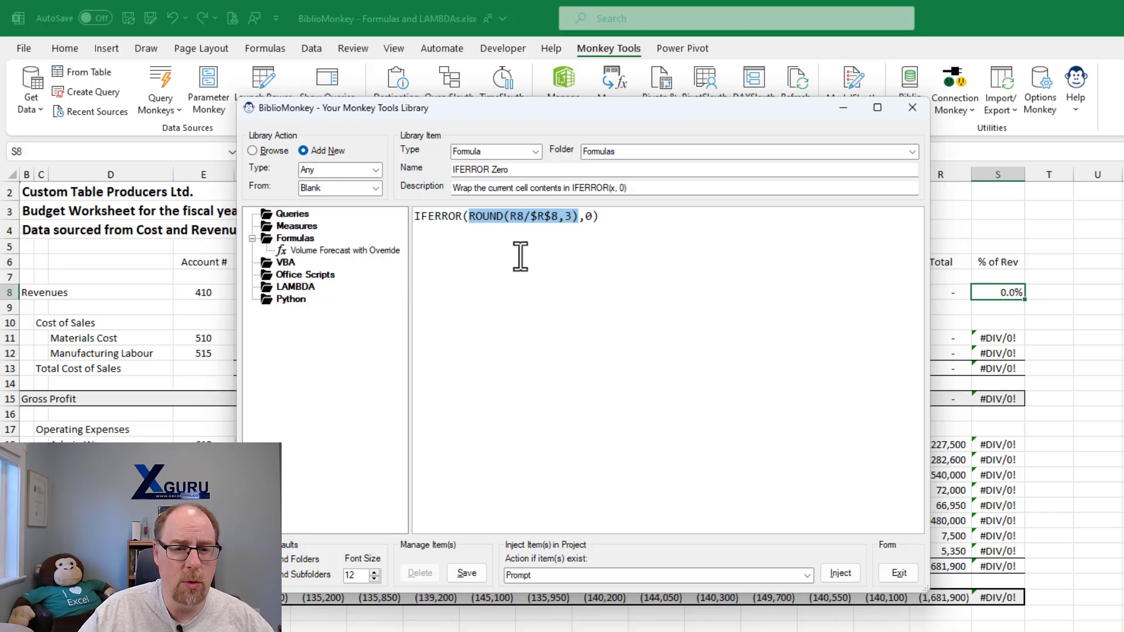
{"action": "right_click", "coordinate": [503, 217]}
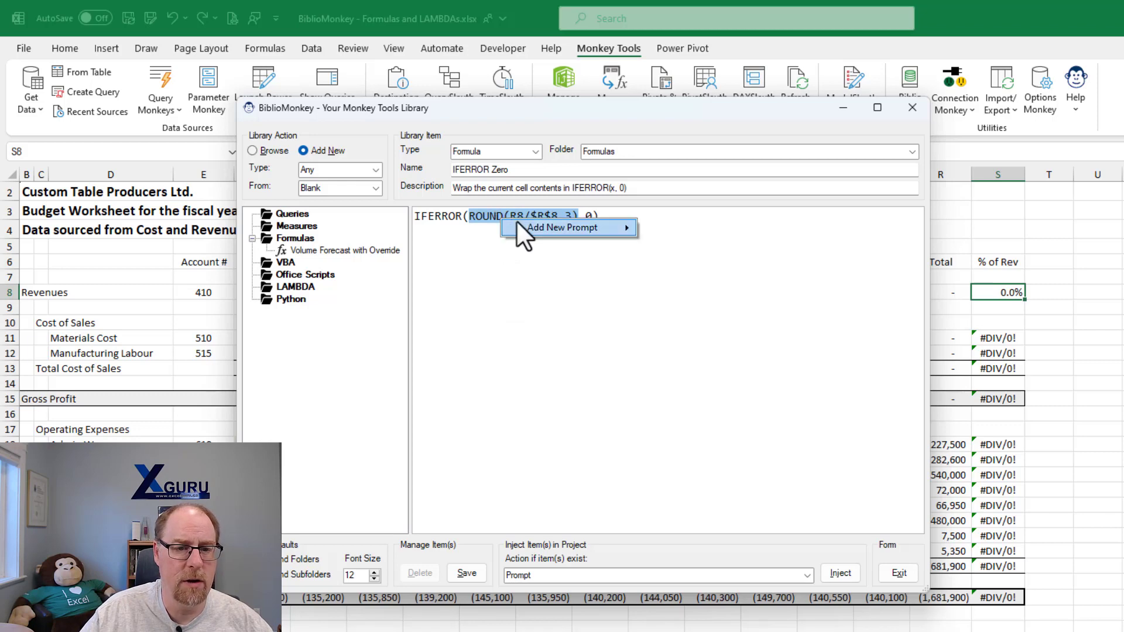
{"action": "mouse_move", "coordinate": [520, 225]}
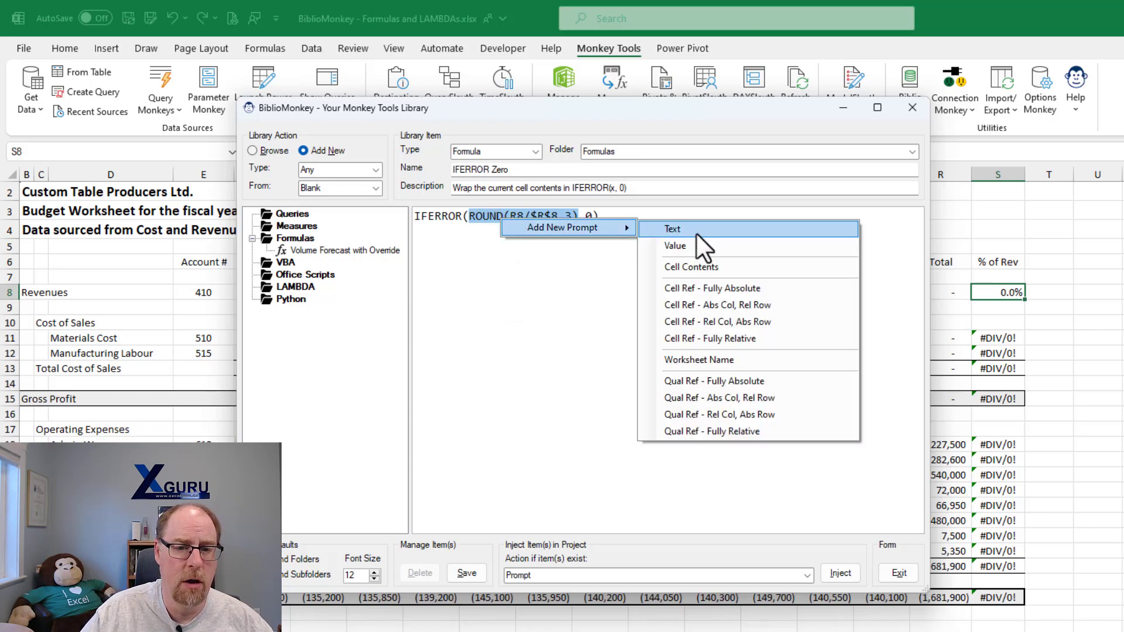
{"action": "left_click", "coordinate": [706, 264]}
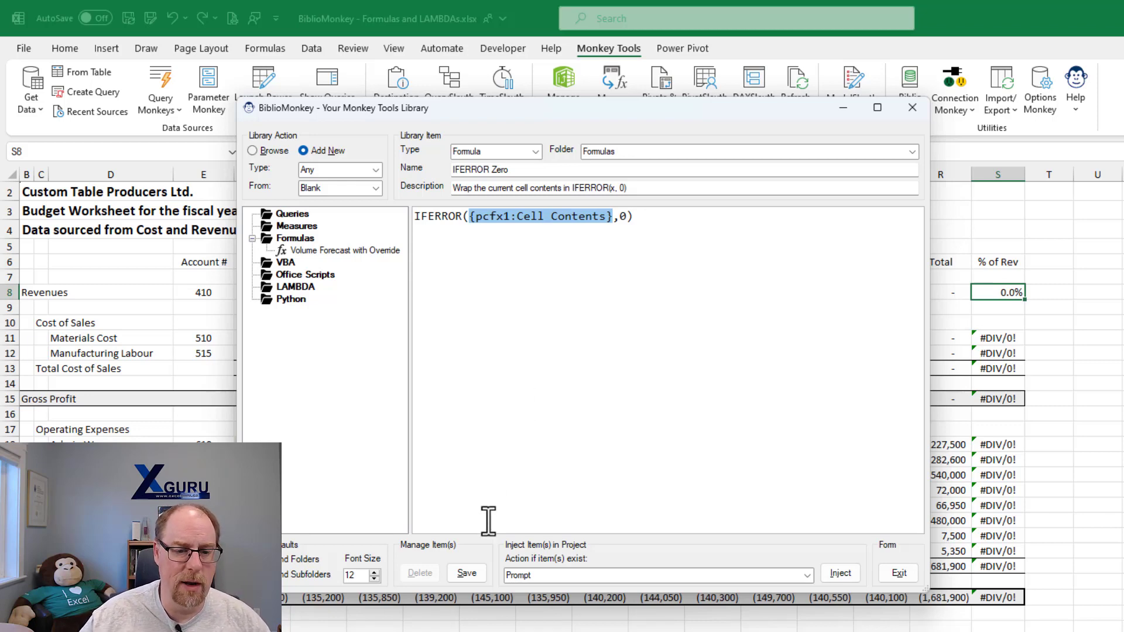
{"action": "left_click", "coordinate": [475, 567]}
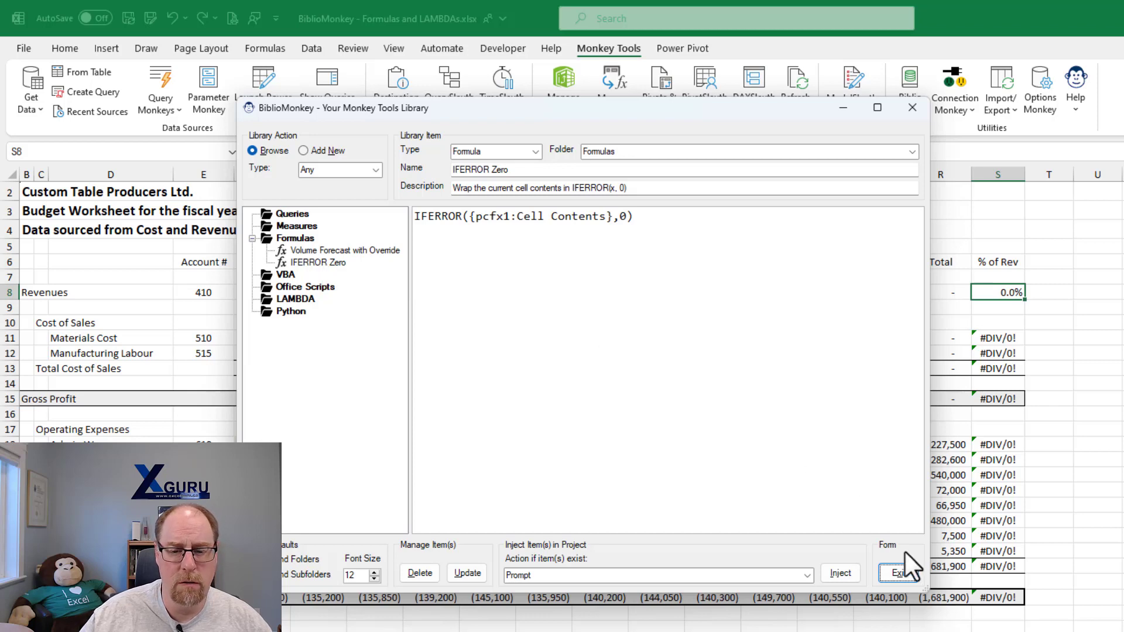
{"action": "left_click", "coordinate": [902, 568]}
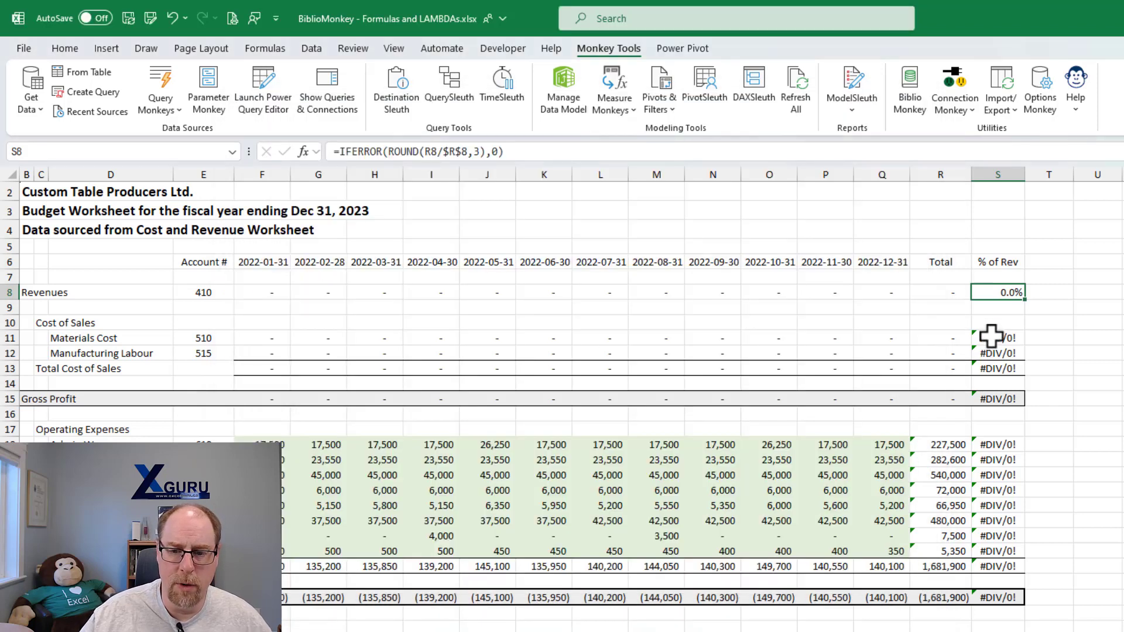
Wrap the % of Rev formulas in S11:S13, S15, S18:S26 and S28 with the IFERROR Zero library formula
{"action": "left_click_drag", "start_coordinate": [994, 337], "coordinate": [993, 367]}
{"action": "left_click", "coordinate": [994, 399], "text": "ctrl"}
{"action": "left_click_drag", "start_coordinate": [996, 444], "coordinate": [1008, 566]}
{"action": "left_click", "coordinate": [1003, 597], "text": "ctrl"}
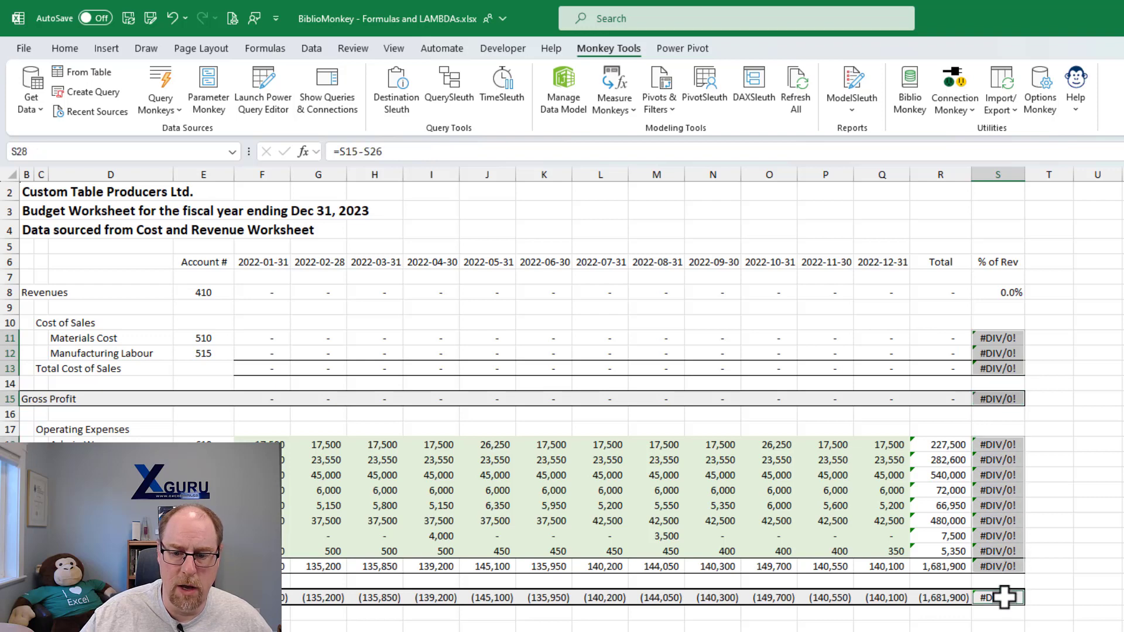
{"action": "right_click", "coordinate": [982, 334]}
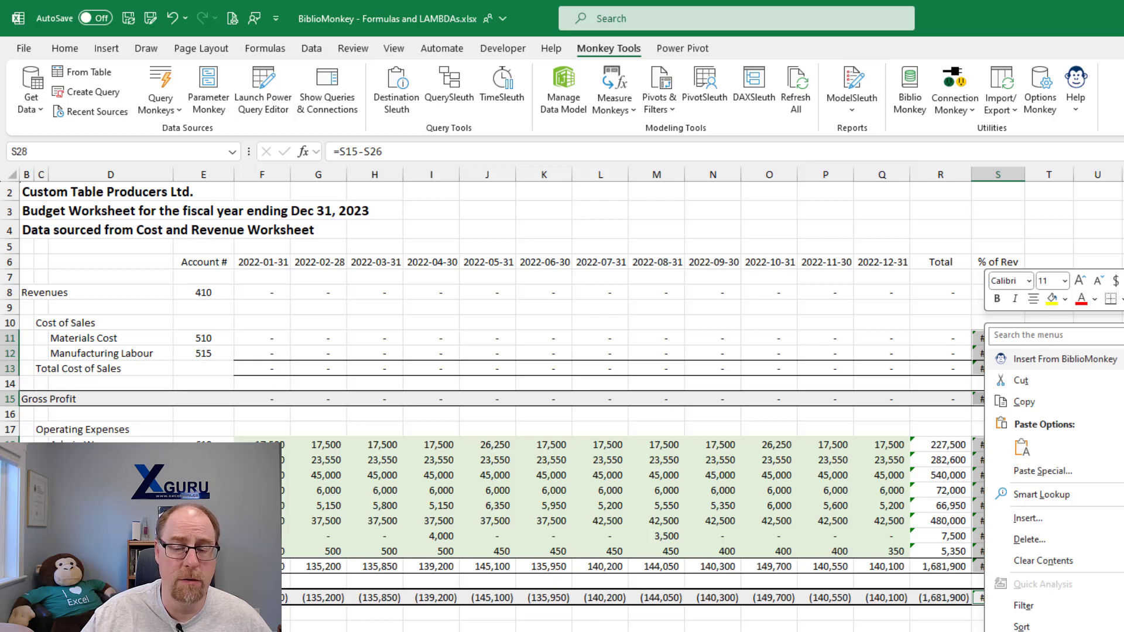
{"action": "left_click", "coordinate": [1065, 359]}
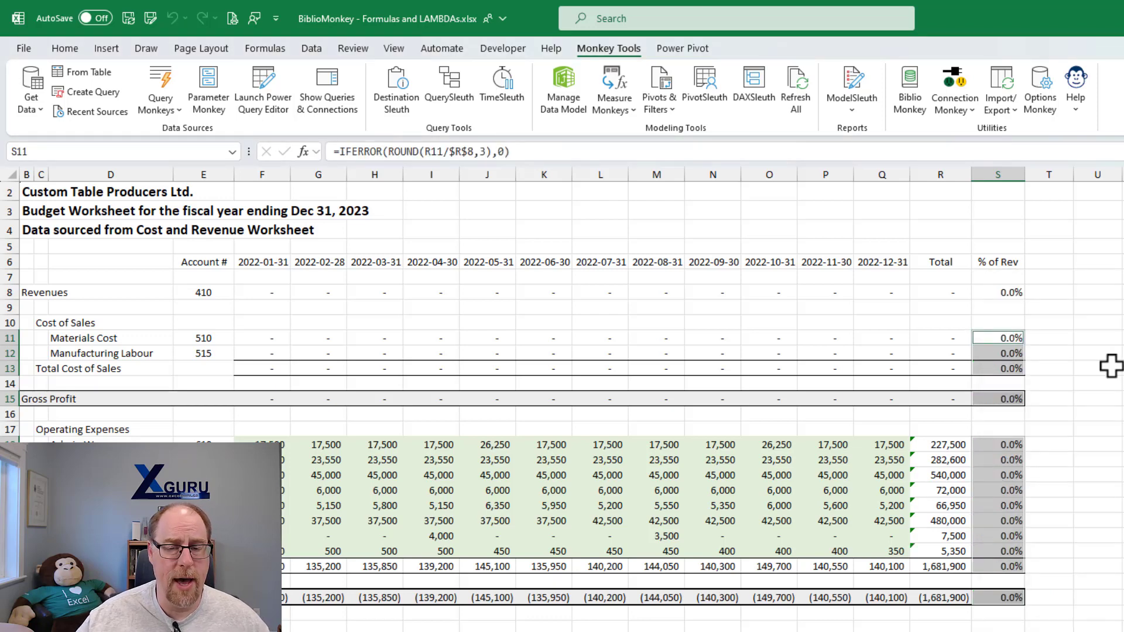
Examine the wrapped % of Rev formulas in column S, from Materials Cost in S11 down to S28
{"action": "left_click", "coordinate": [998, 337]}
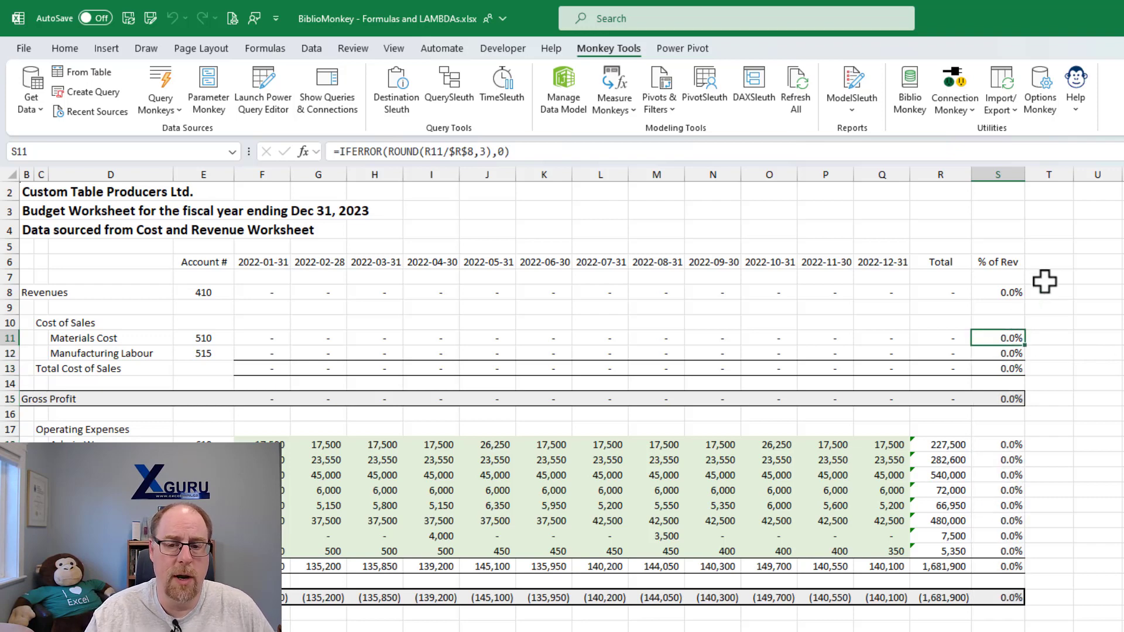
{"action": "key", "text": "Down"}
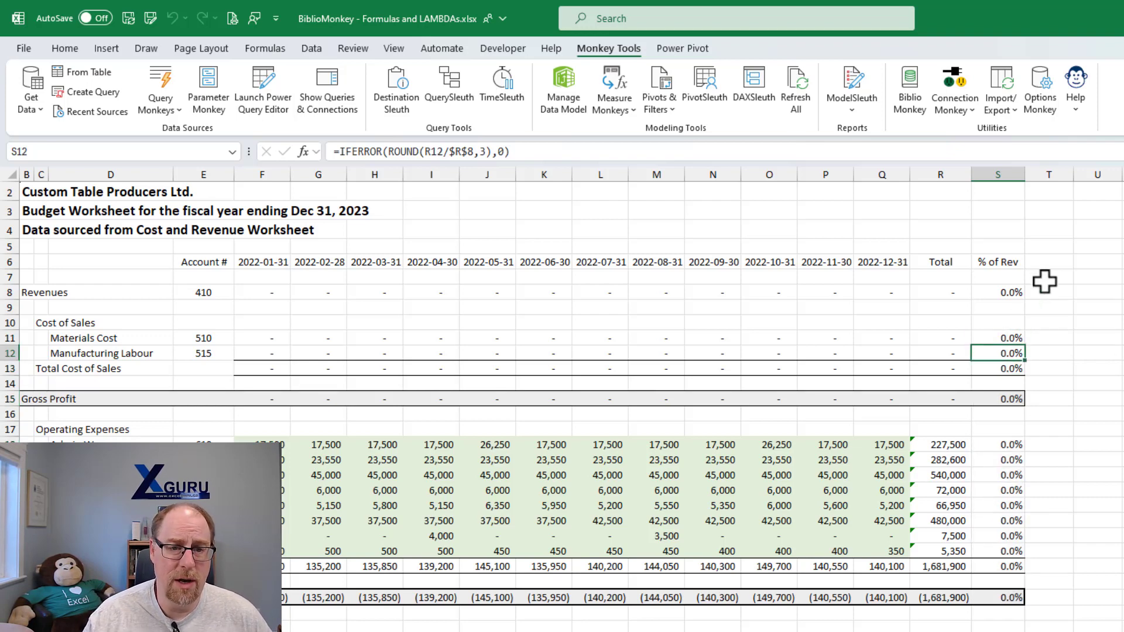
{"action": "key", "text": "Down"}
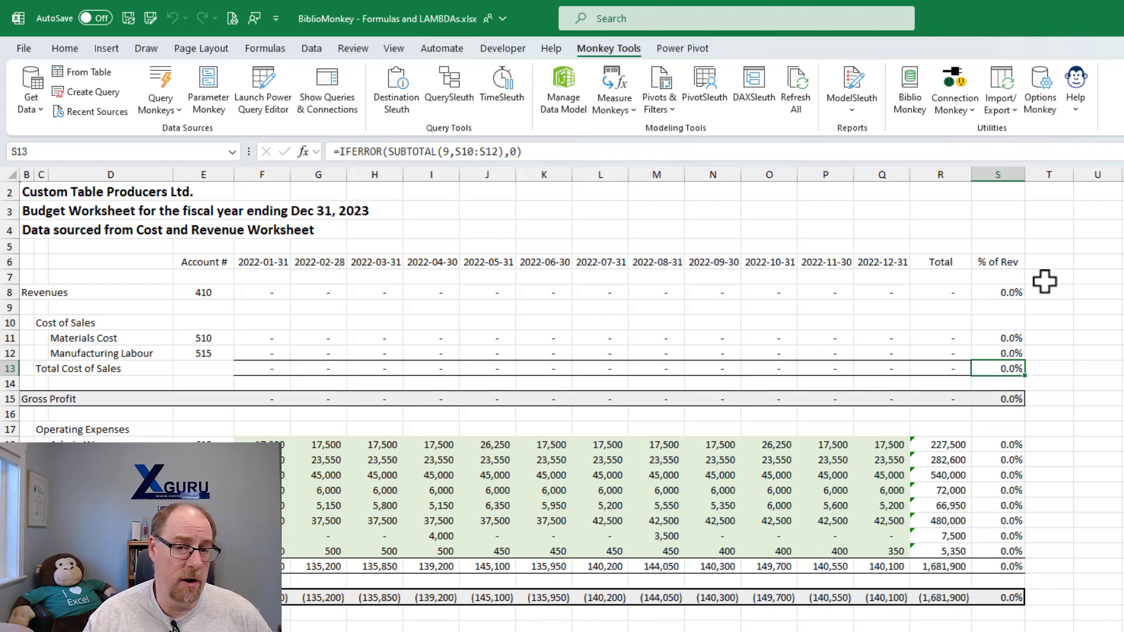
{"action": "key", "text": "Down"}
{"action": "key", "text": "Down"}
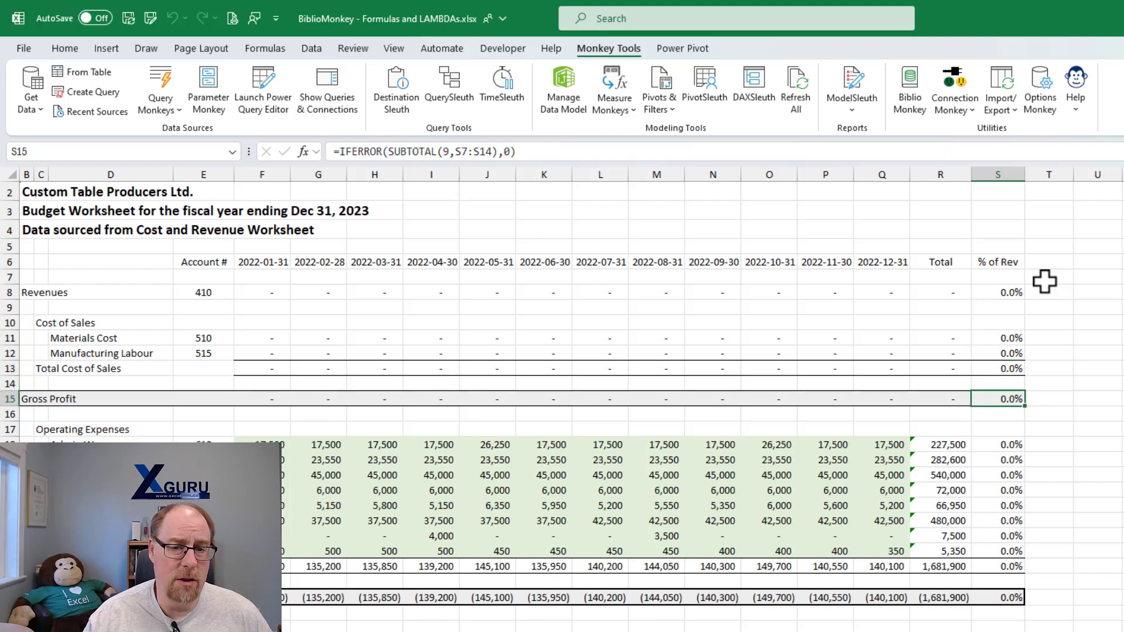
{"action": "key", "text": "Down"}
{"action": "key", "text": "Down"}
{"action": "key", "text": "Down"}
{"action": "key", "text": "Down"}
{"action": "key", "text": "Down"}
{"action": "key", "text": "Down"}
{"action": "key", "text": "Down"}
{"action": "key", "text": "Down"}
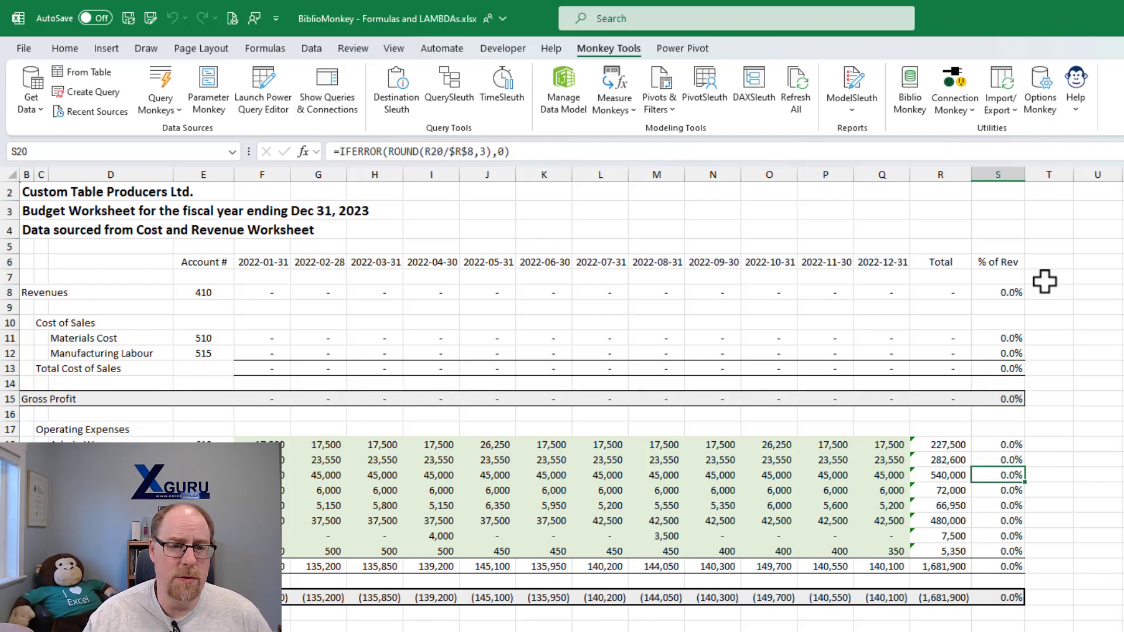
{"action": "key", "text": "Down"}
{"action": "key", "text": "Down"}
{"action": "key", "text": "Down"}
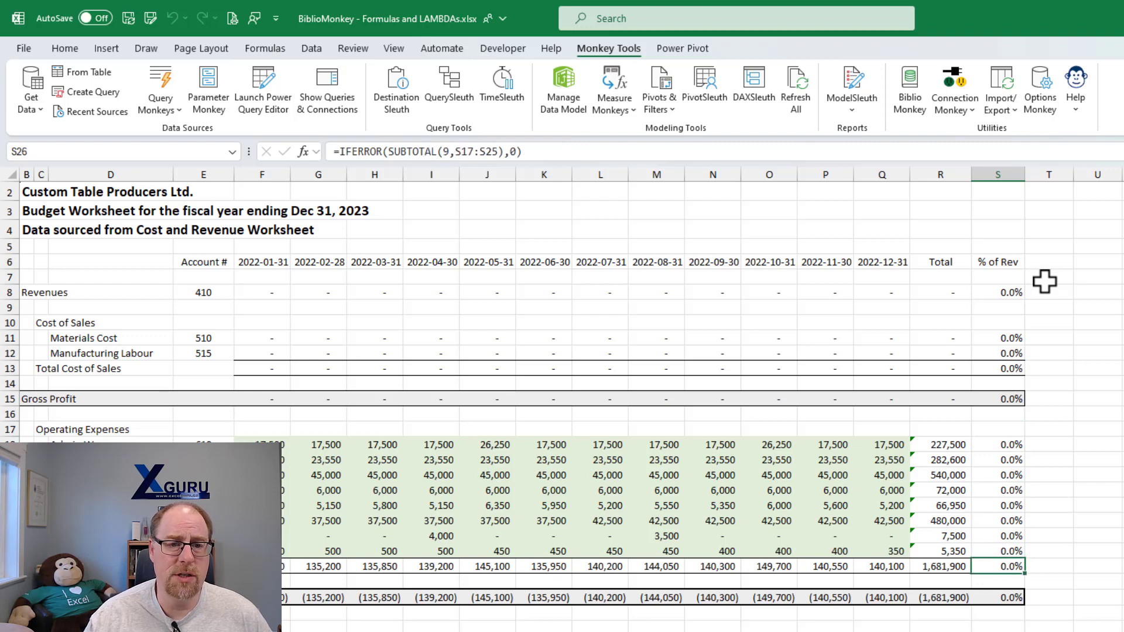
{"action": "key", "text": "Down"}
{"action": "key", "text": "Down"}
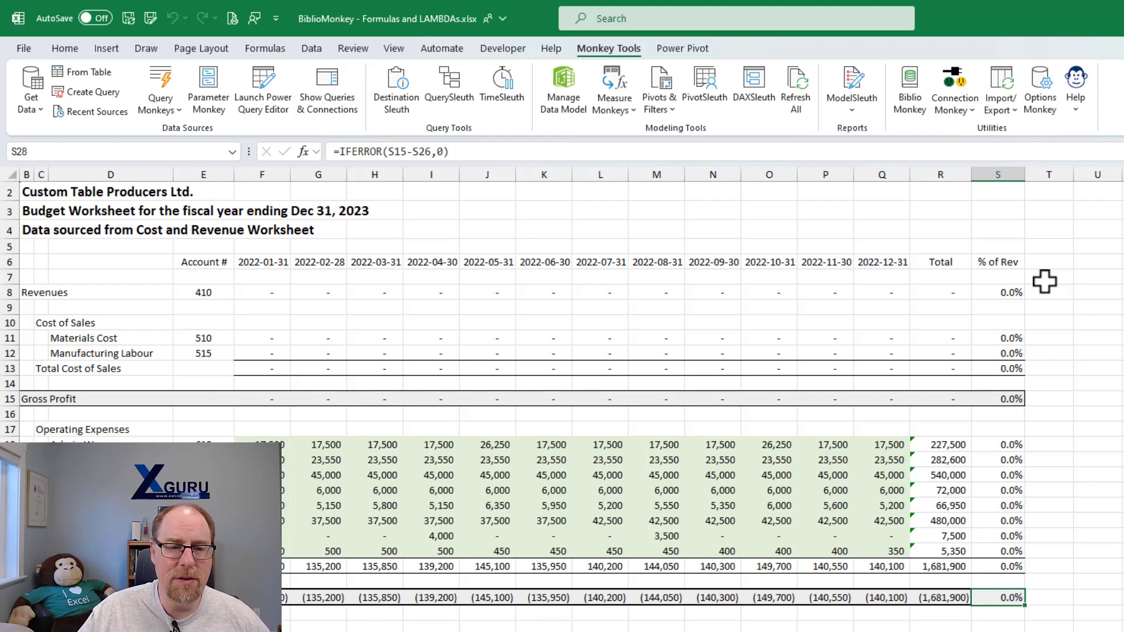
Wrap the monthly Revenues formulas in F8:Q8 with the IFERROR Zero library formula
{"action": "left_click", "coordinate": [273, 294]}
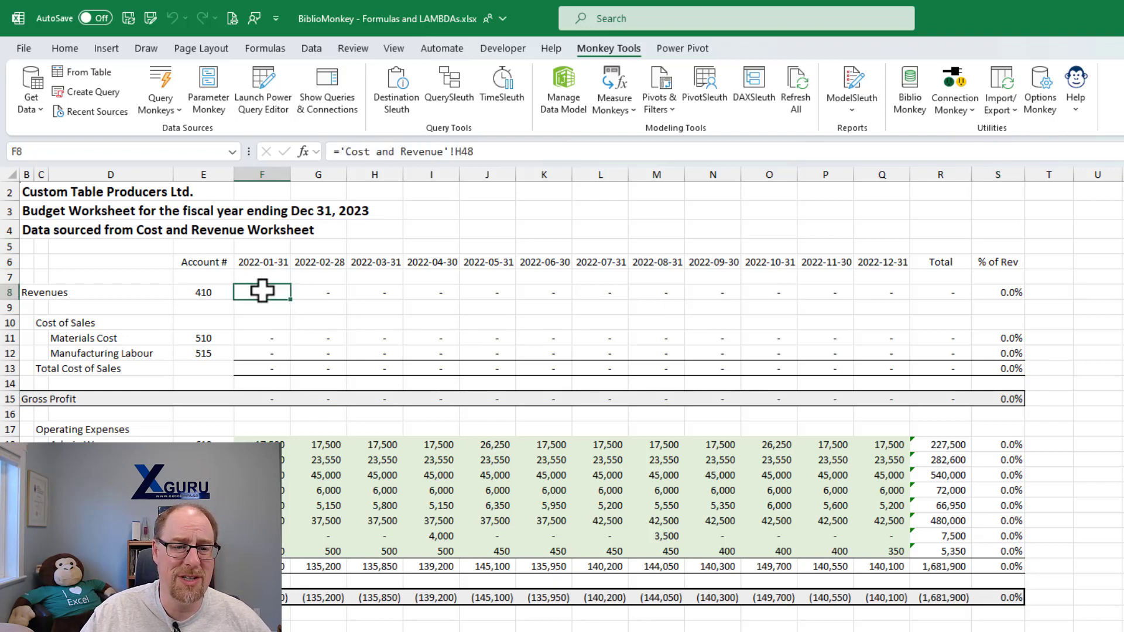
{"action": "left_click_drag", "start_coordinate": [262, 291], "coordinate": [883, 291]}
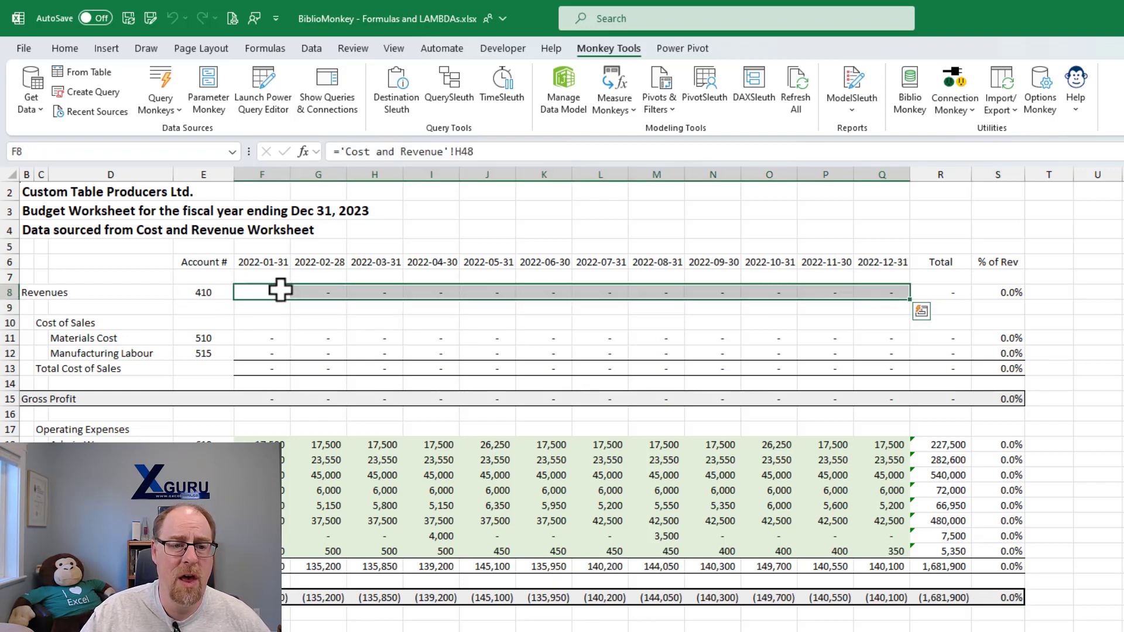
{"action": "right_click", "coordinate": [265, 292]}
{"action": "mouse_move", "coordinate": [289, 310]}
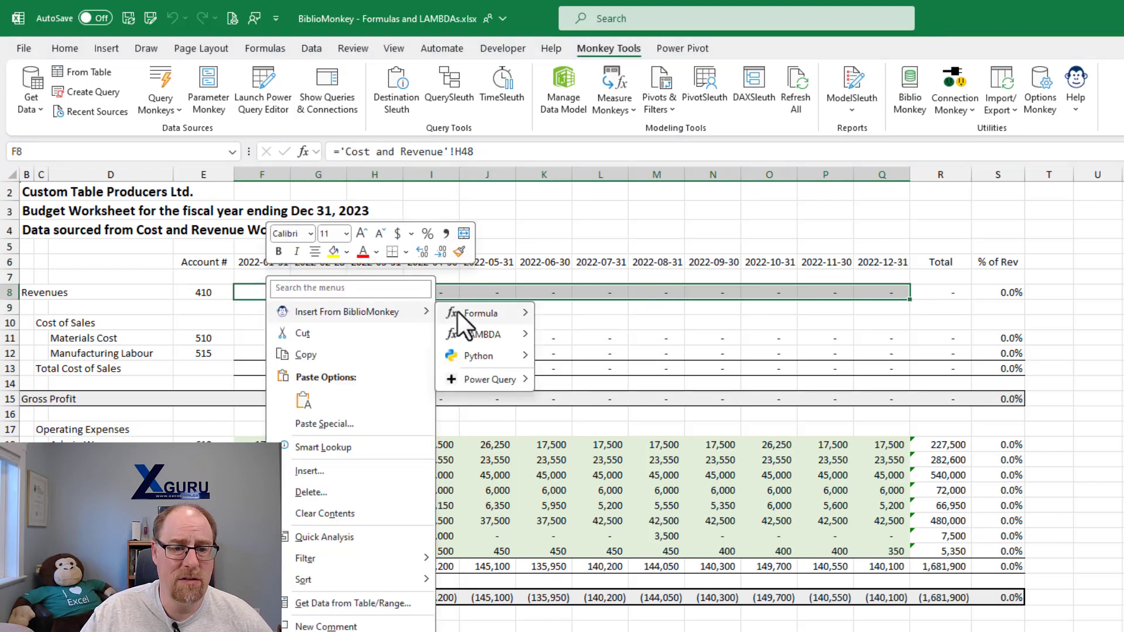
{"action": "mouse_move", "coordinate": [475, 311]}
{"action": "left_click", "coordinate": [616, 335]}
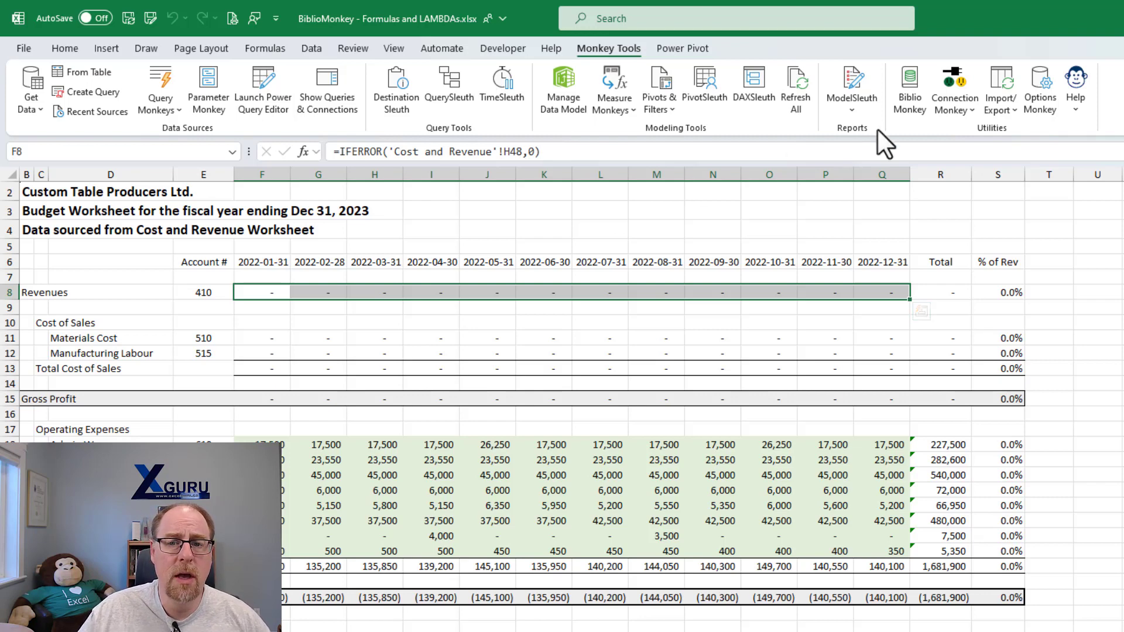
Copy the formula content of the IFERROR Zero item in the BiblioMonkey library
{"action": "left_click", "coordinate": [909, 90]}
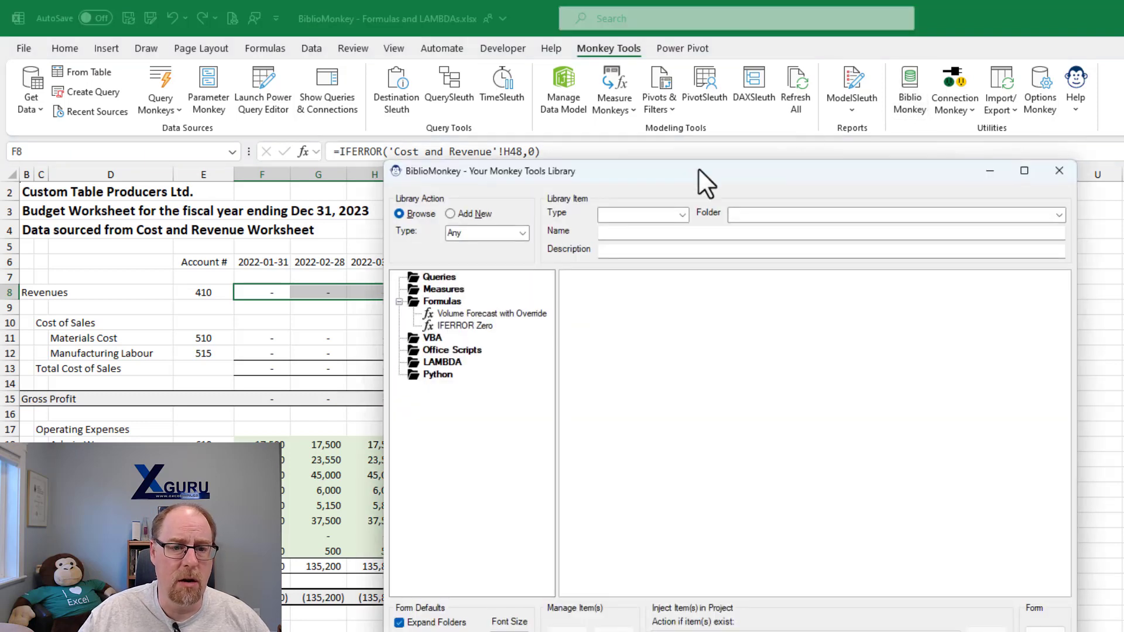
{"action": "left_click", "coordinate": [473, 323]}
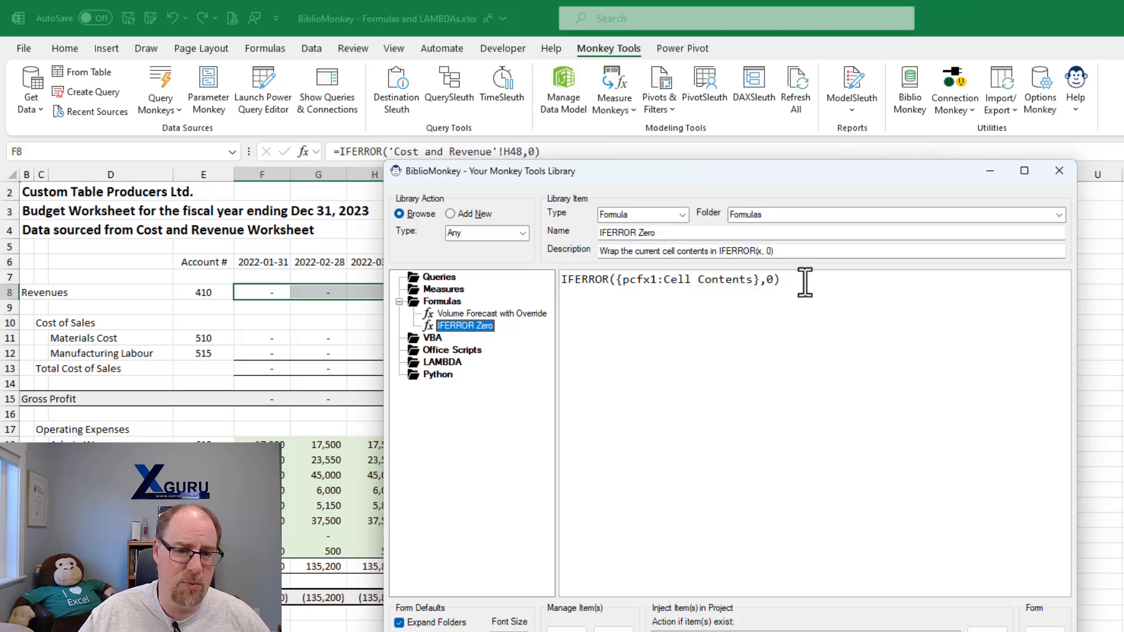
{"action": "left_click_drag", "start_coordinate": [787, 281], "coordinate": [539, 280]}
{"action": "key", "text": "ctrl+c"}
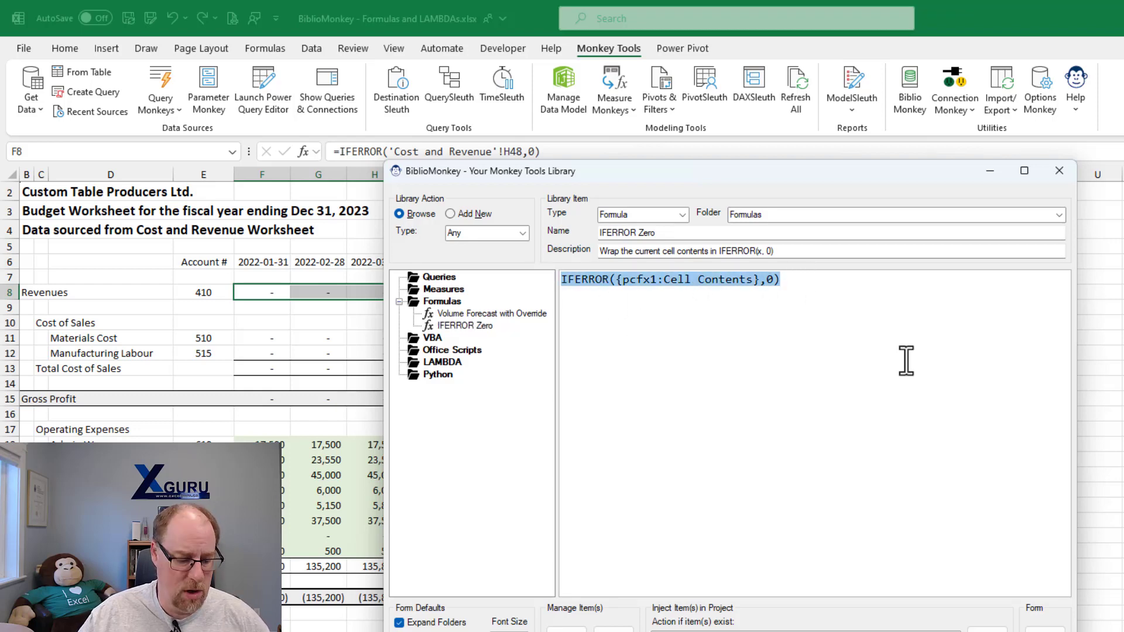
Start a new blank library item of type Formula and name it "IFERROR Blank"
{"action": "left_click", "coordinate": [473, 215]}
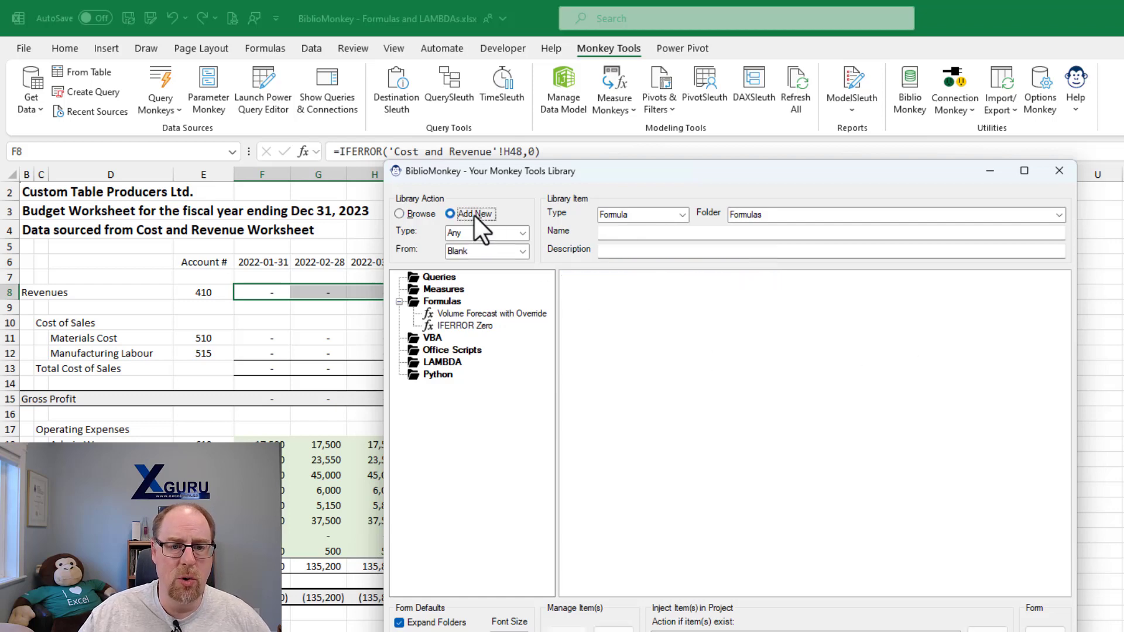
{"action": "left_click", "coordinate": [659, 233]}
{"action": "type", "text": "IFERROR "}
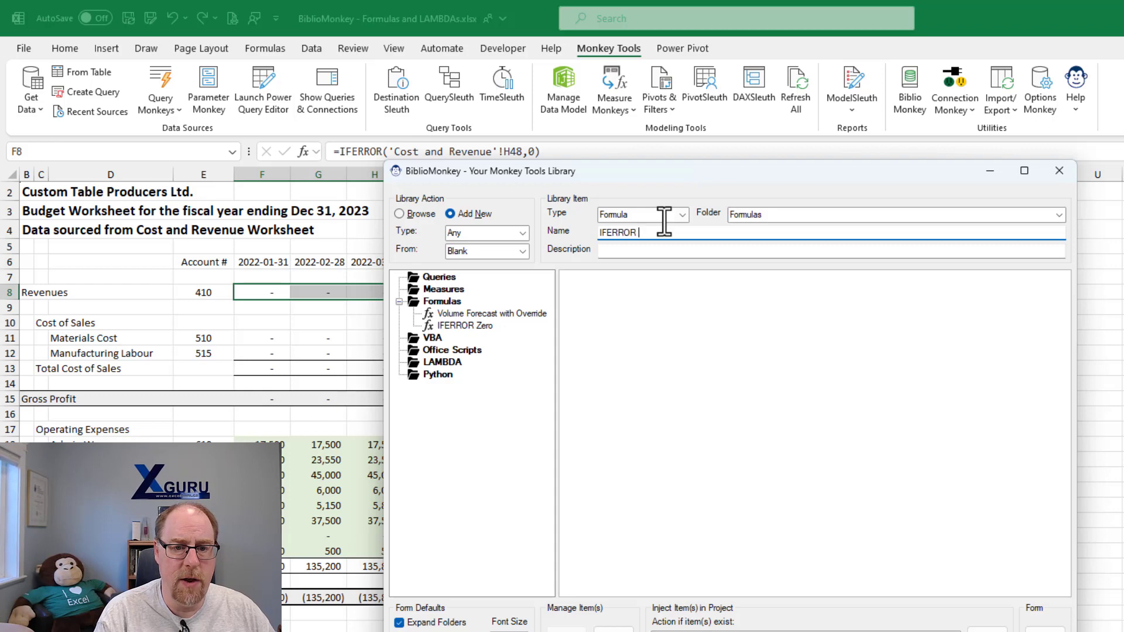
{"action": "type", "text": "Balnk"}
{"action": "key", "text": "BackSpace"}
{"action": "key", "text": "BackSpace"}
{"action": "key", "text": "BackSpace"}
{"action": "key", "text": "BackSpace"}
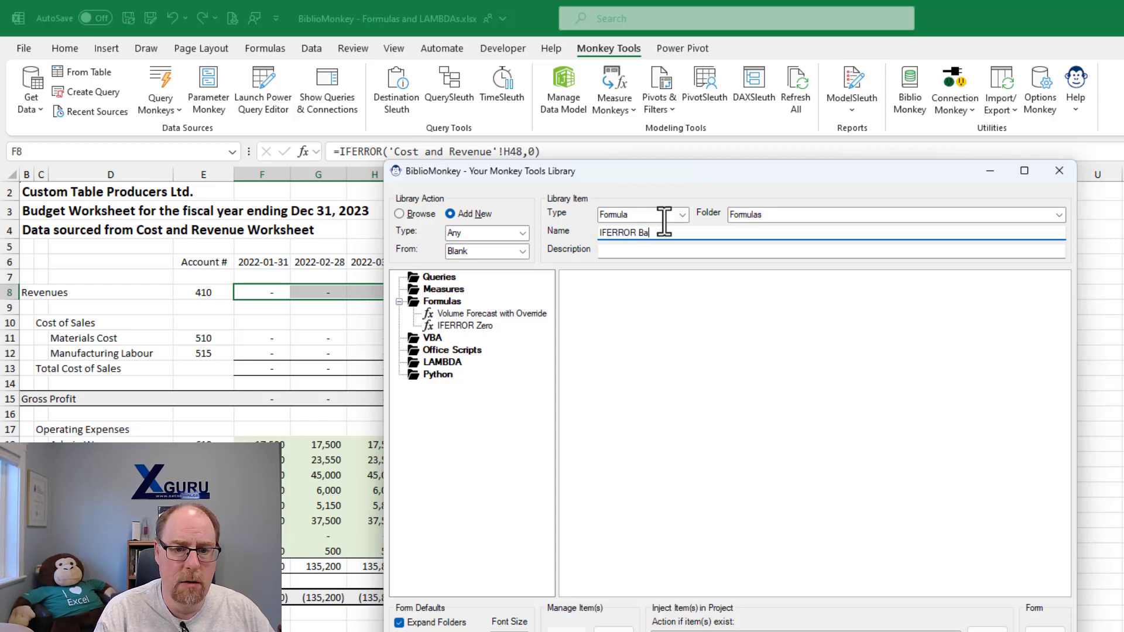
{"action": "type", "text": "lank"}
Describe the new item as "Wrap current cell contents in IFERROR(x, "")"
{"action": "key", "text": "Tab"}
{"action": "type", "text": "Wra"}
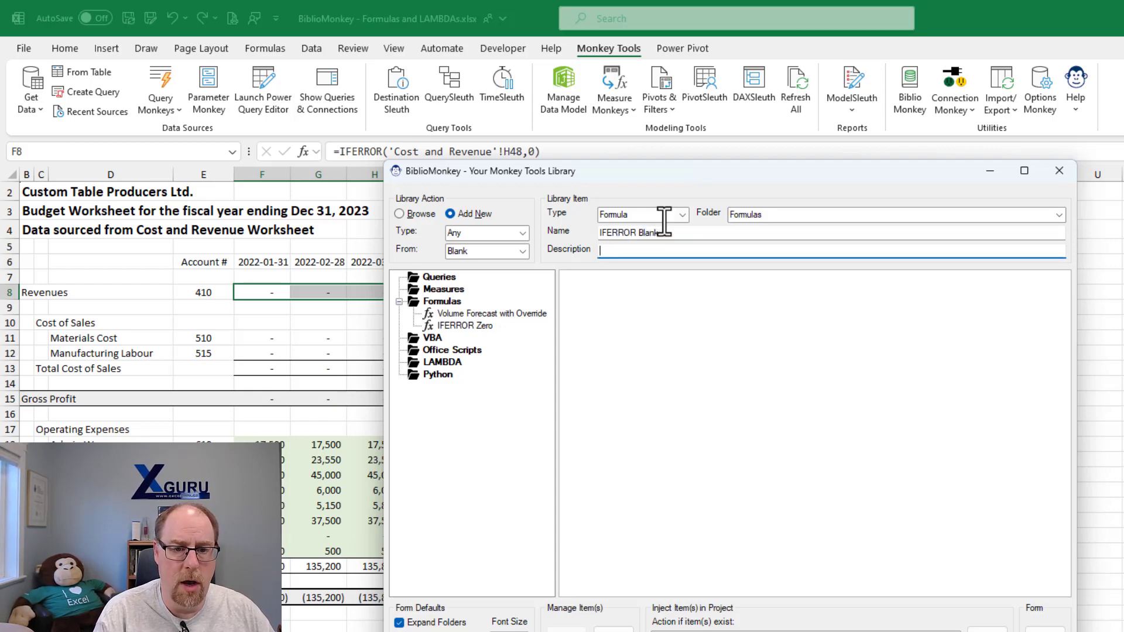
{"action": "type", "text": "p current cel"}
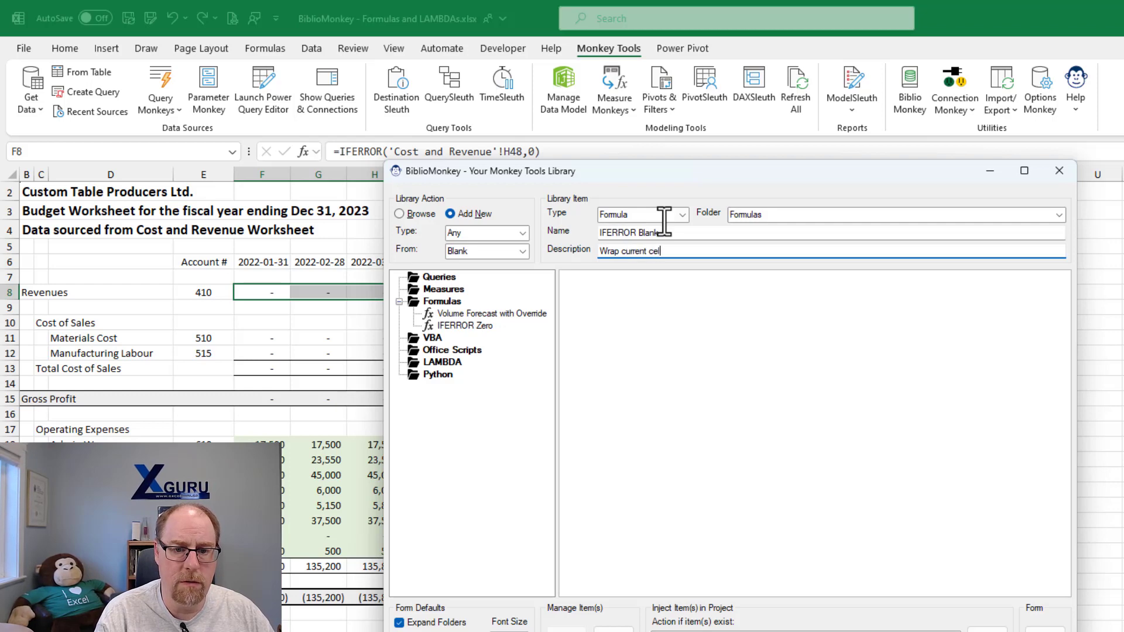
{"action": "type", "text": "l contents in"}
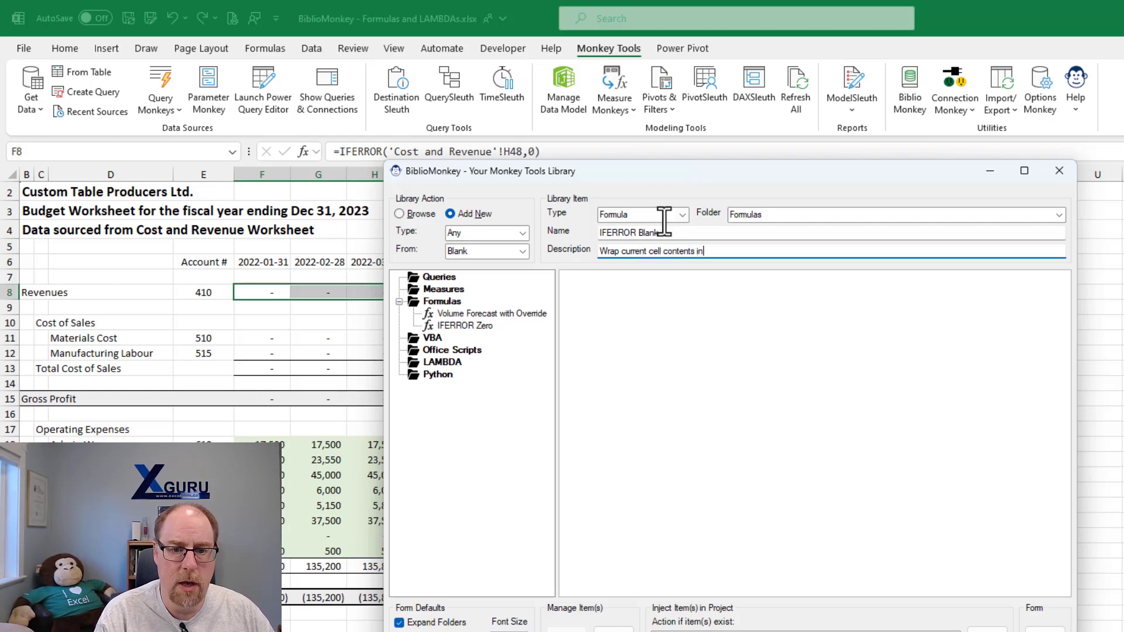
{"action": "type", "text": " IFERROR(x, \"\")"}
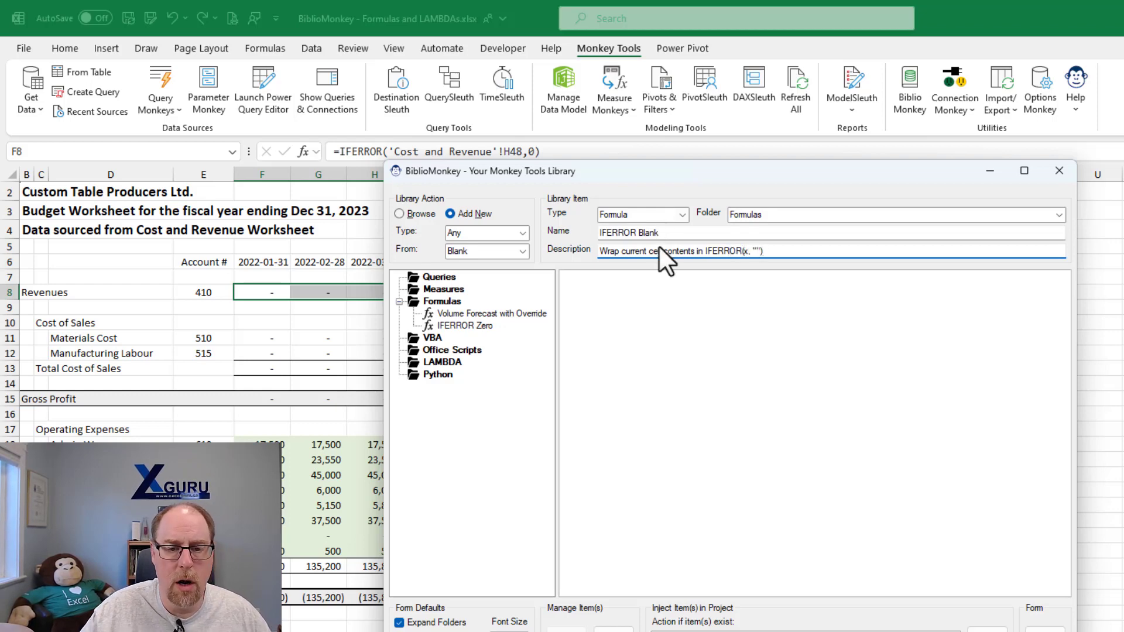
Paste the copied formula as the item's content with its 0 fallback replaced by "", and save the item to the library
{"action": "left_click", "coordinate": [664, 288]}
{"action": "key", "text": "ctrl+v"}
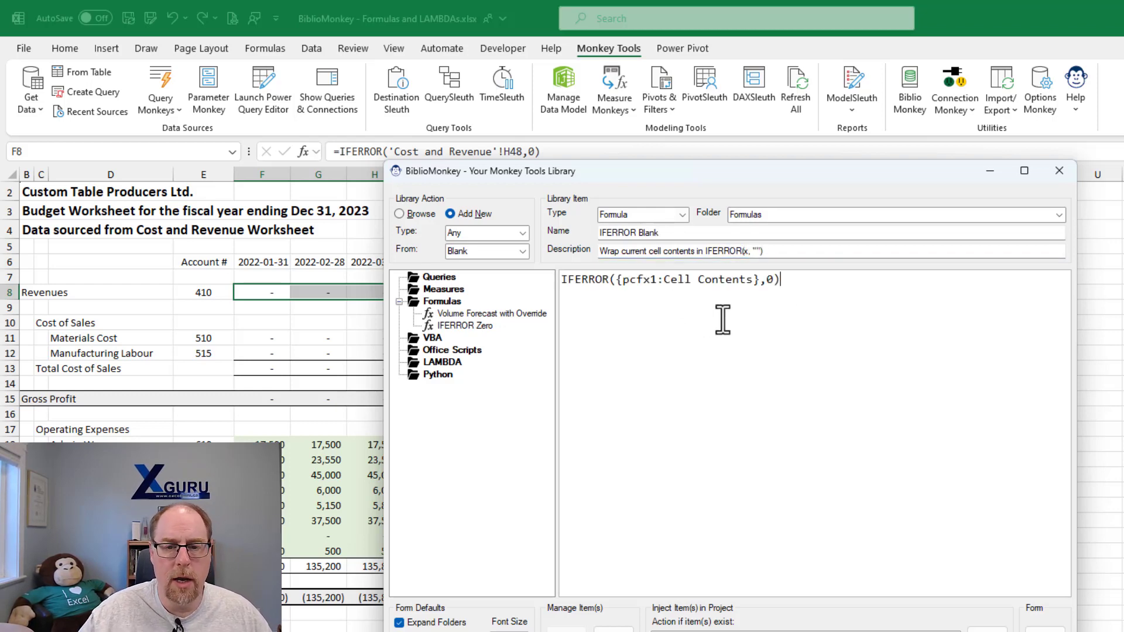
{"action": "double_click", "coordinate": [769, 280]}
{"action": "type", "text": "\"\""}
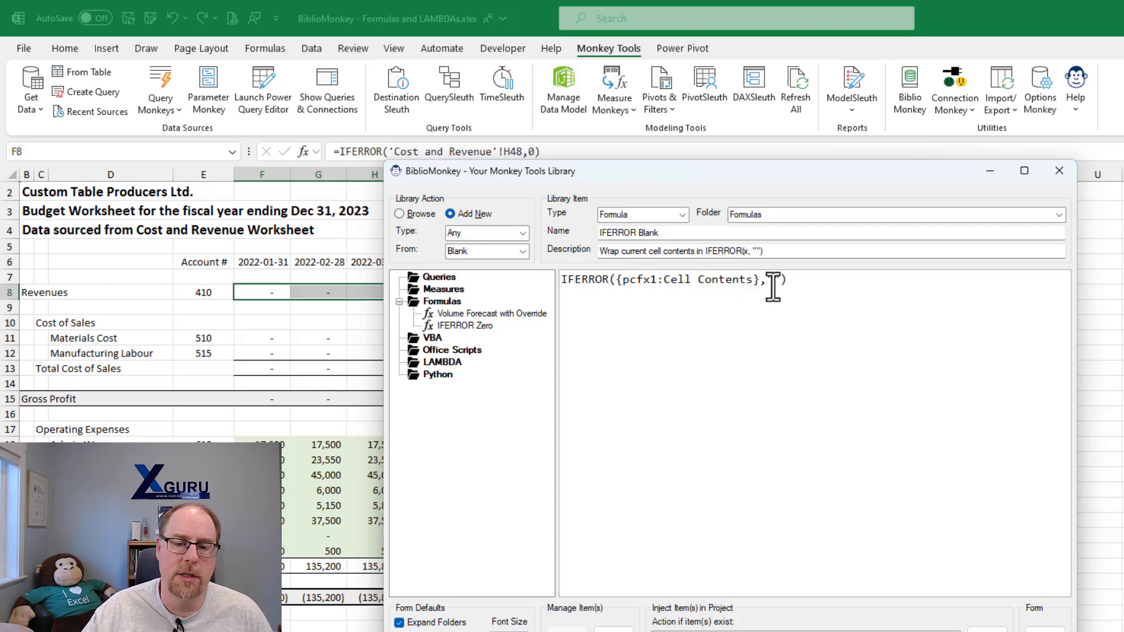
{"action": "left_click", "coordinate": [613, 629]}
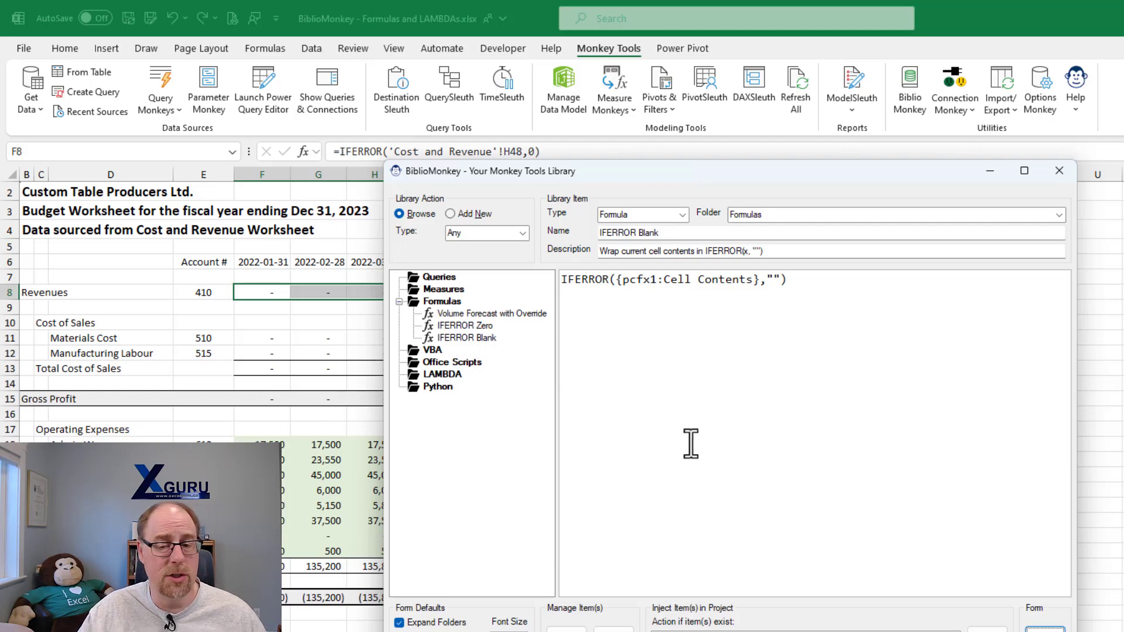
{"action": "left_click", "coordinate": [1044, 630]}
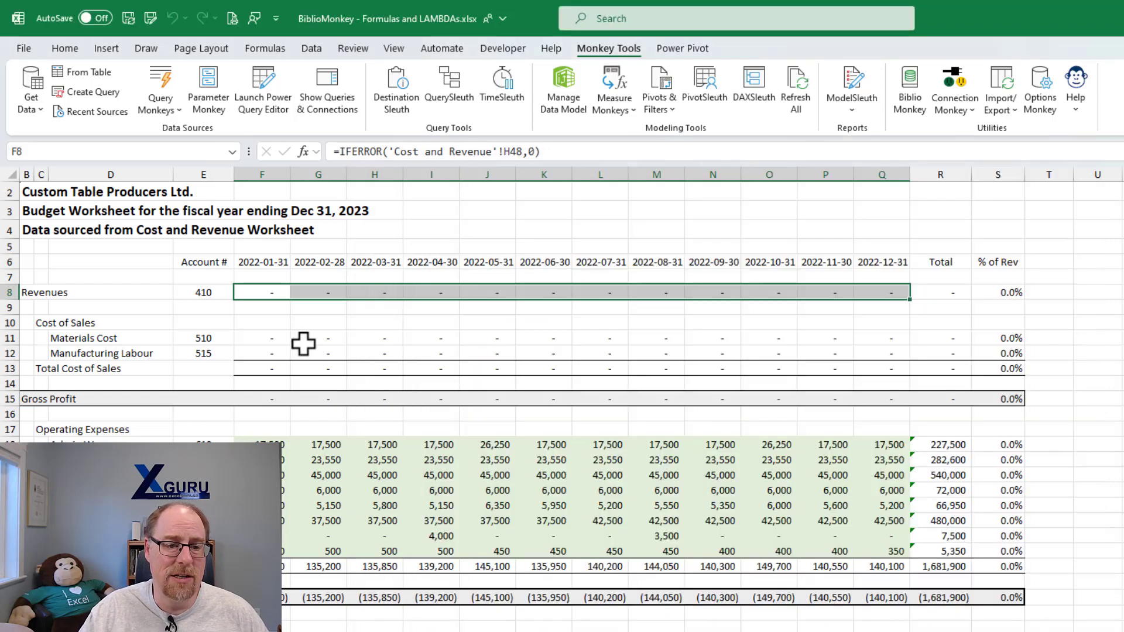
View the BiblioMonkey formula items available for the Materials Cost and Manufacturing Labour monthly cells (F11:Q12)
{"action": "left_click_drag", "start_coordinate": [261, 338], "coordinate": [871, 352]}
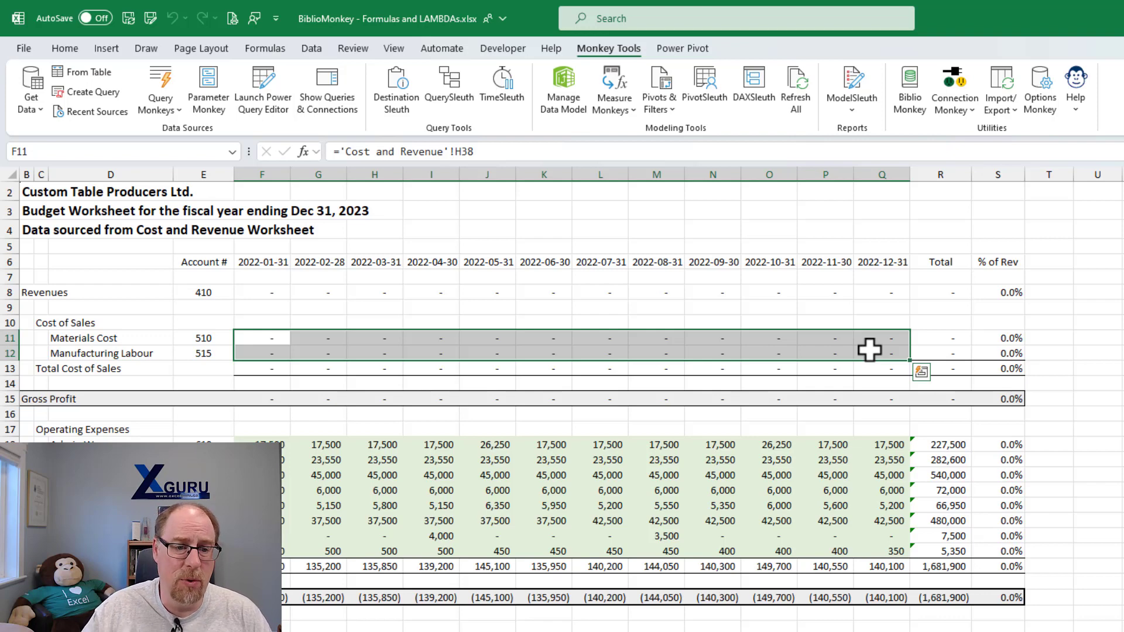
{"action": "right_click", "coordinate": [294, 338]}
{"action": "mouse_move", "coordinate": [353, 317]}
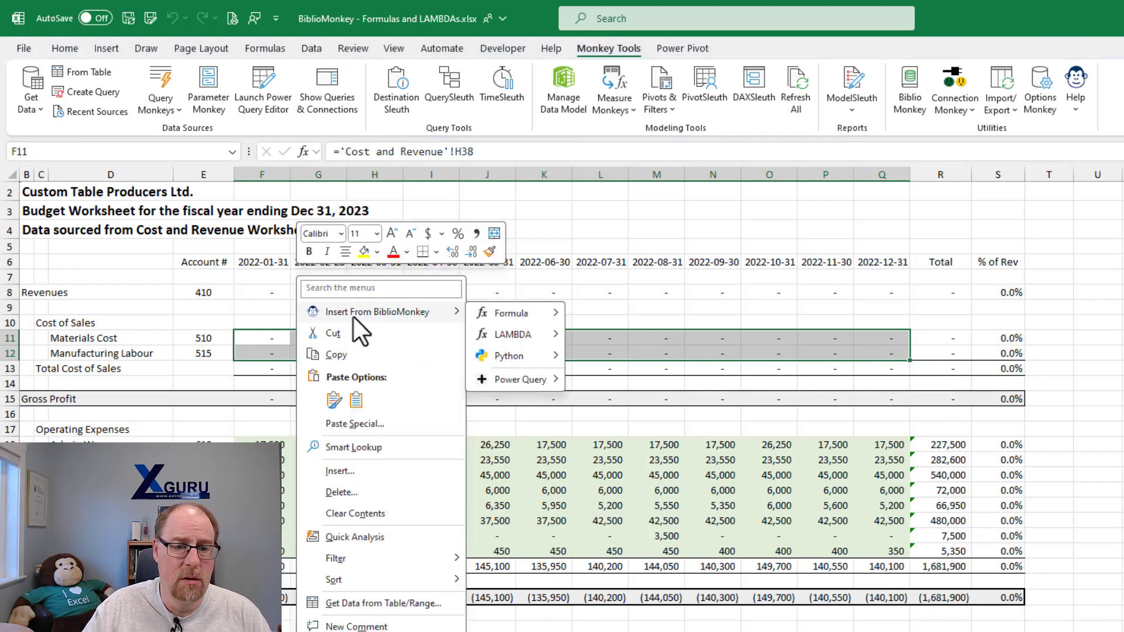
{"action": "mouse_move", "coordinate": [506, 313]}
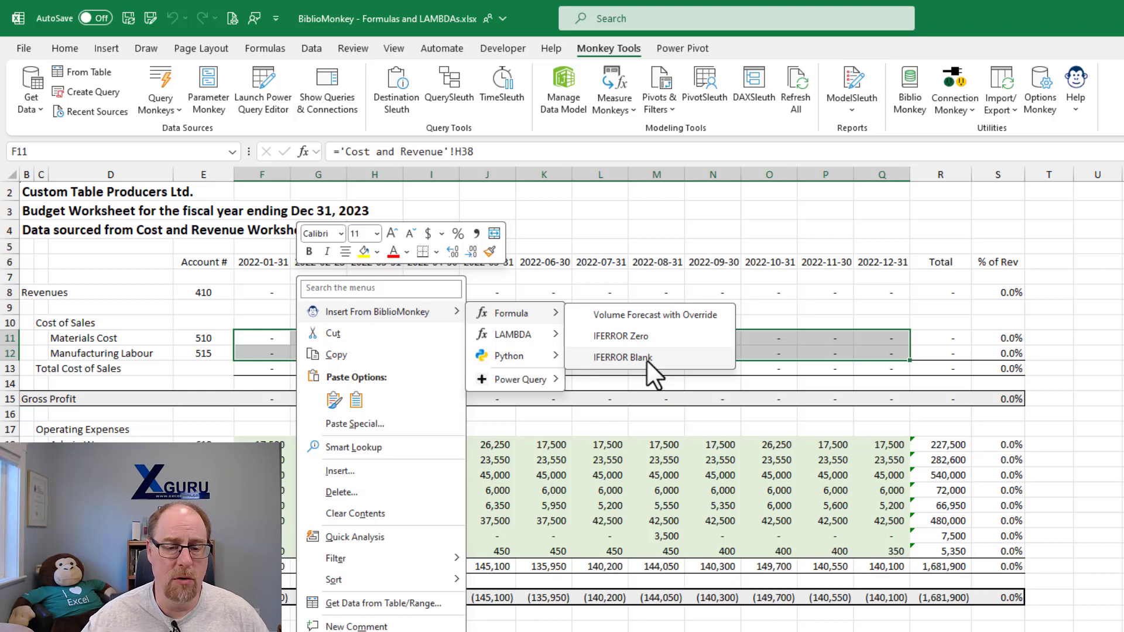
{"action": "left_click", "coordinate": [792, 316]}
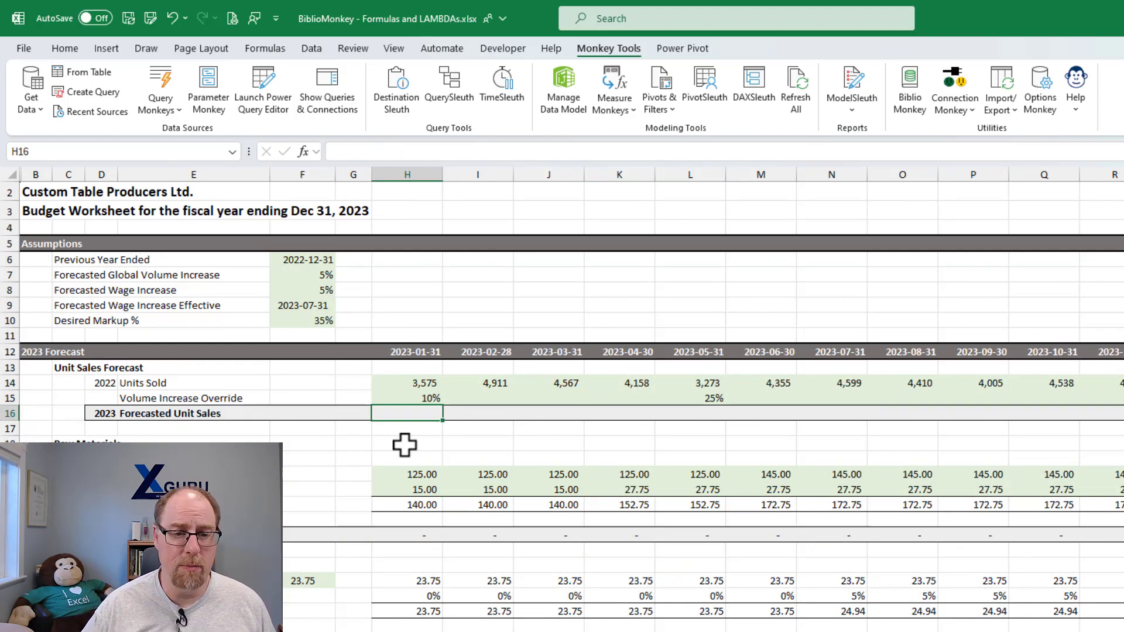
Review the forecast inputs on the cost and revenue sheet: previous year end, 2022 units sold, global volume increase and January override
{"action": "left_click", "coordinate": [326, 264]}
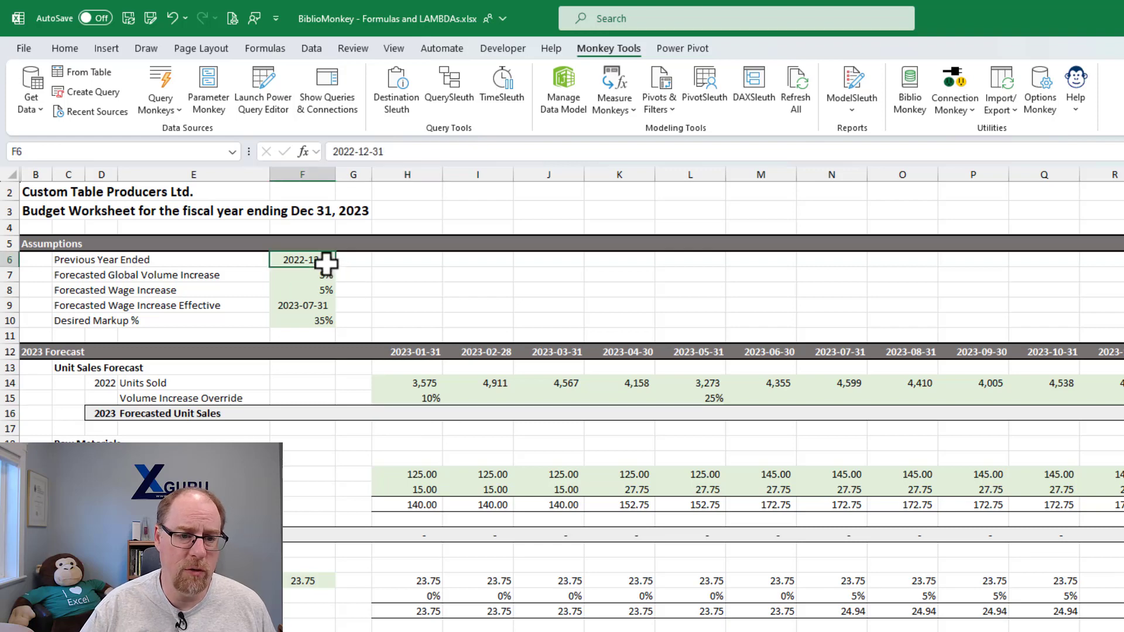
{"action": "left_click", "coordinate": [392, 381]}
{"action": "left_click_drag", "start_coordinate": [392, 380], "coordinate": [620, 383]}
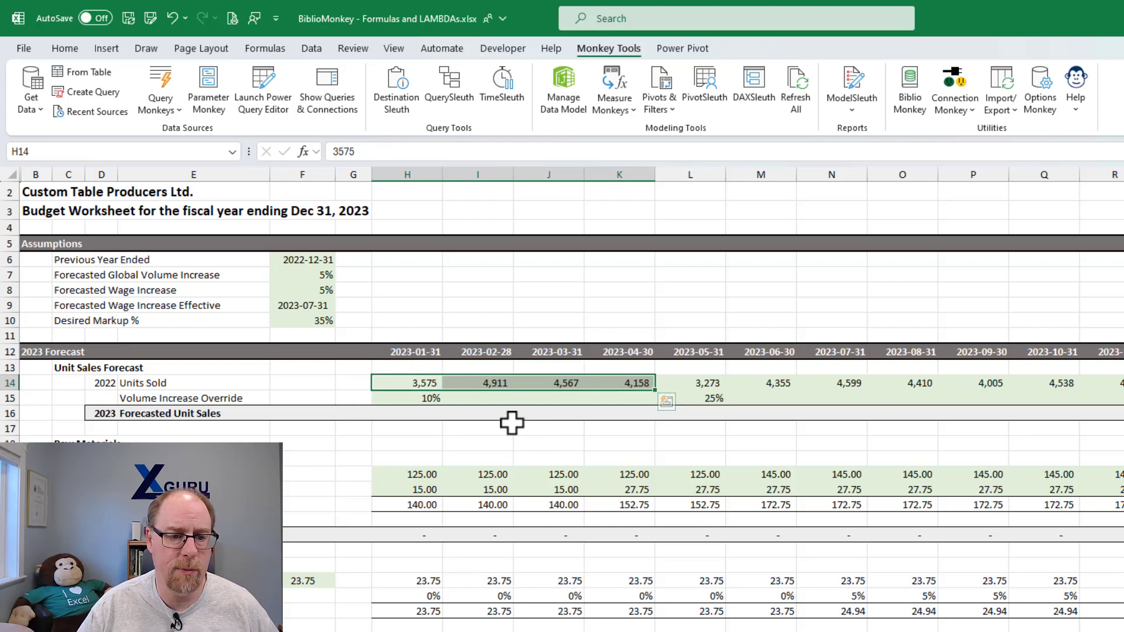
{"action": "left_click", "coordinate": [320, 275]}
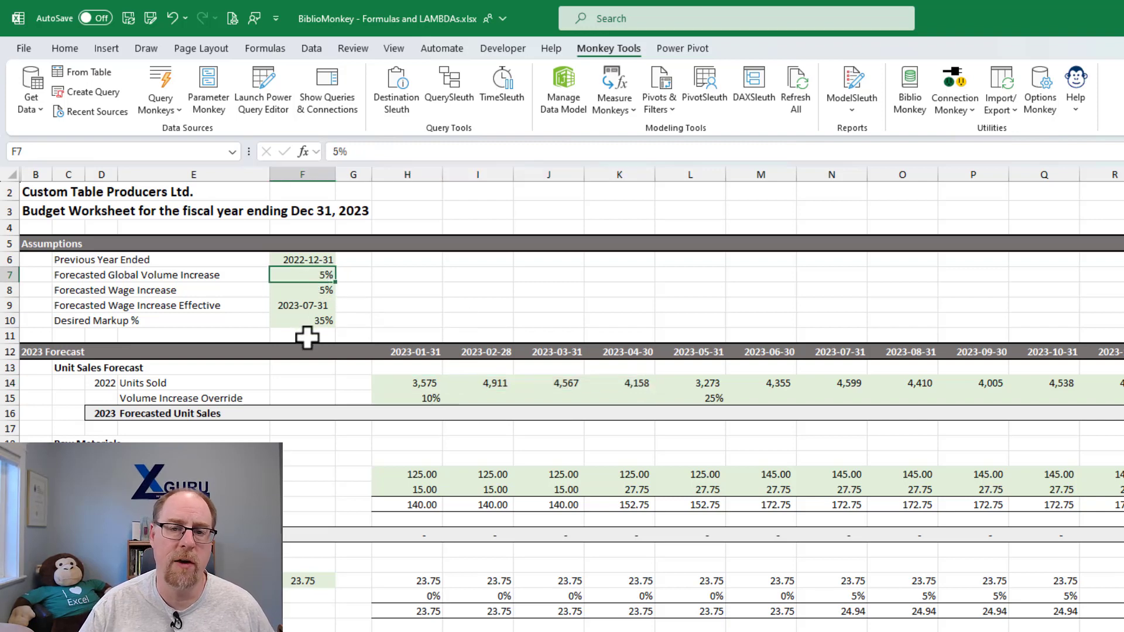
{"action": "left_click", "coordinate": [409, 399]}
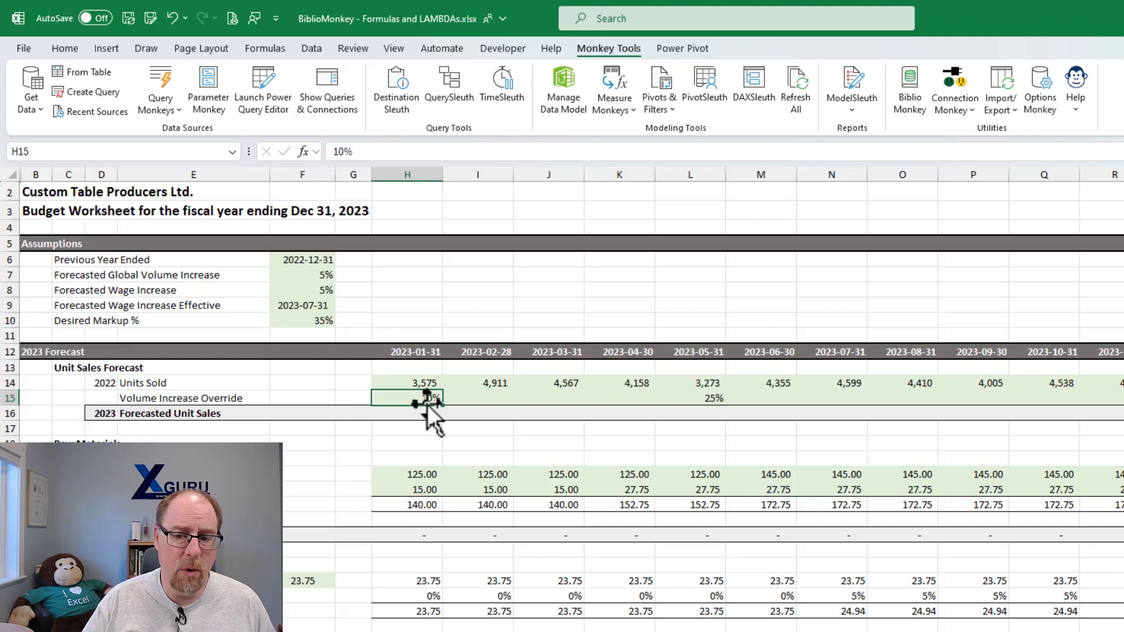
Start inserting the Volume Forecast with Override library formula into the 2023 Forecasted Unit Sales cells (H16:S16)
{"action": "left_click_drag", "start_coordinate": [391, 413], "coordinate": [1109, 414]}
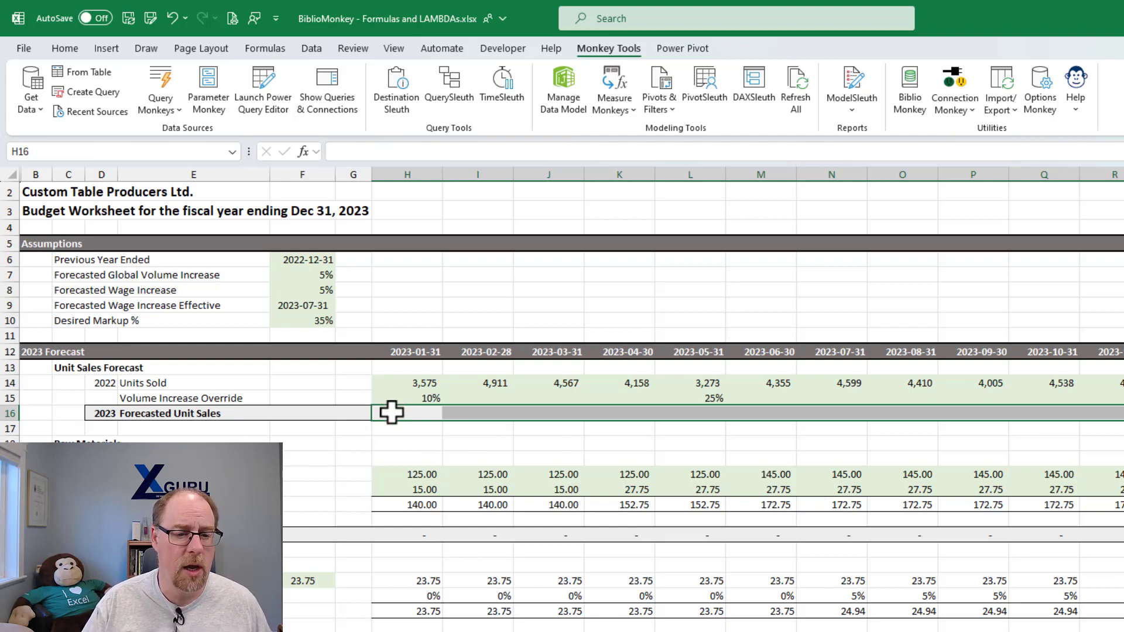
{"action": "right_click", "coordinate": [391, 413]}
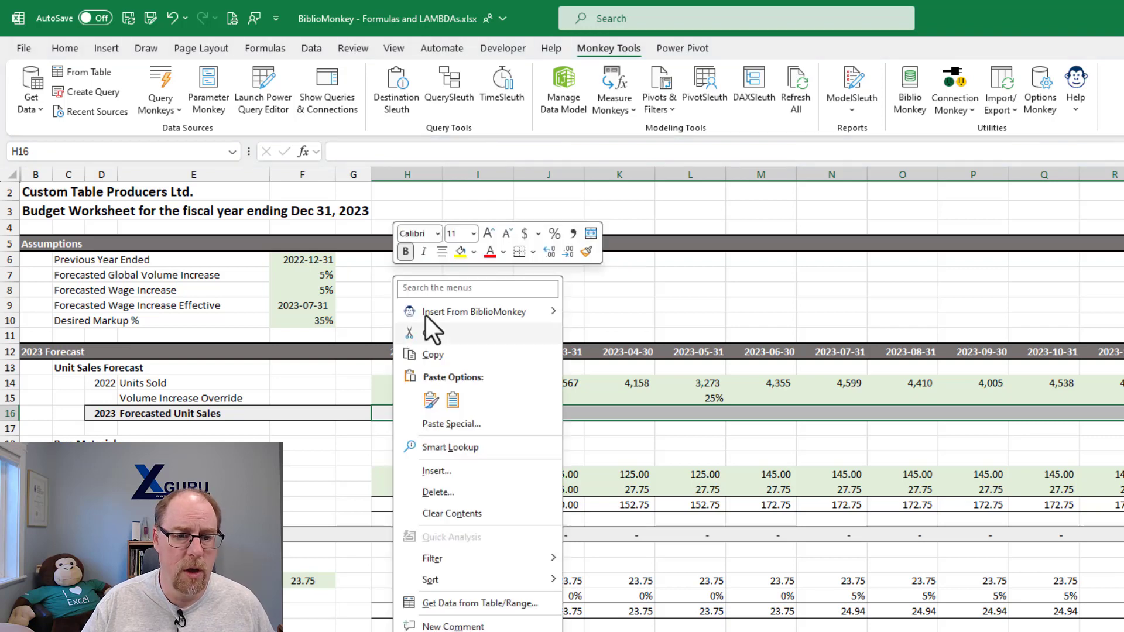
{"action": "mouse_move", "coordinate": [427, 309]}
{"action": "mouse_move", "coordinate": [595, 314]}
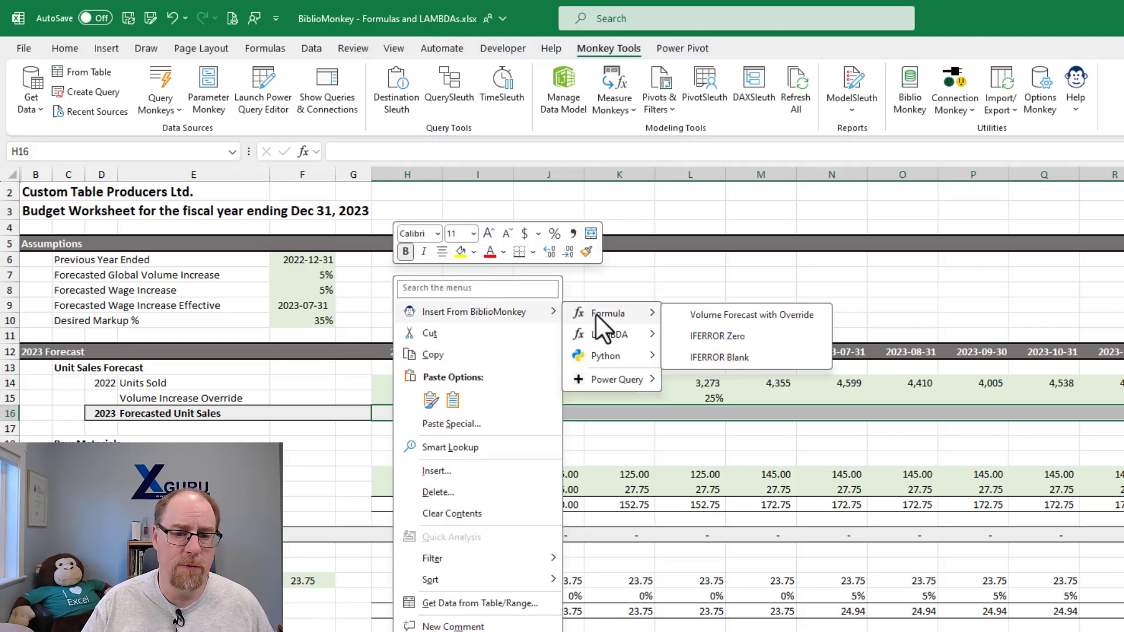
{"action": "left_click", "coordinate": [750, 321]}
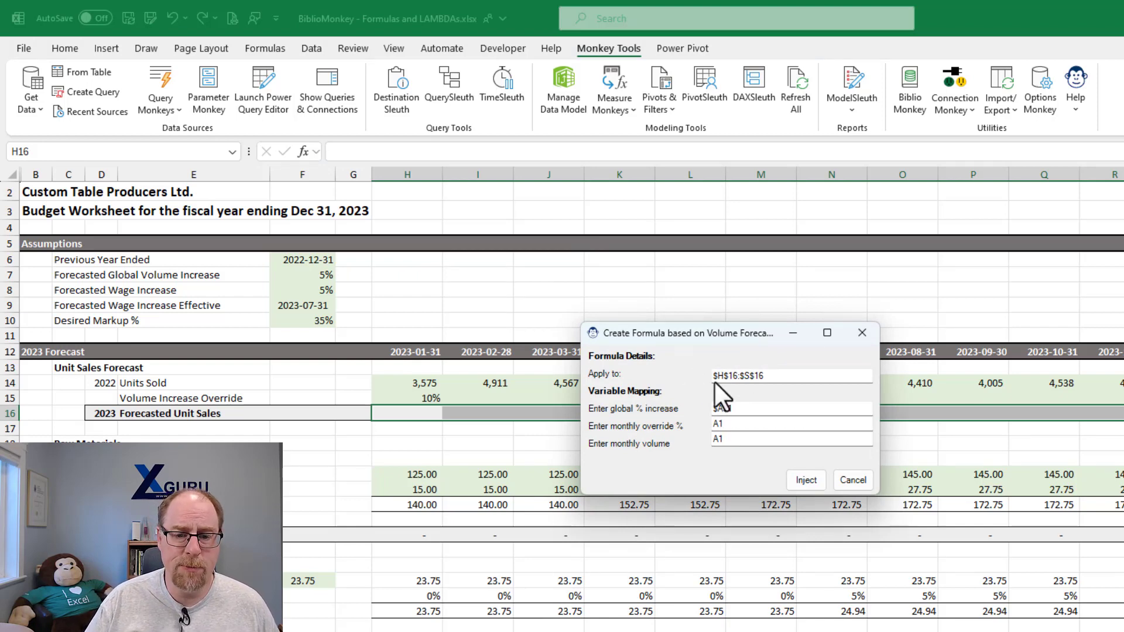
Map global % increase to $F$7, monthly override % to H15 and monthly volume to H14, and inject the formula
{"action": "left_click", "coordinate": [741, 410]}
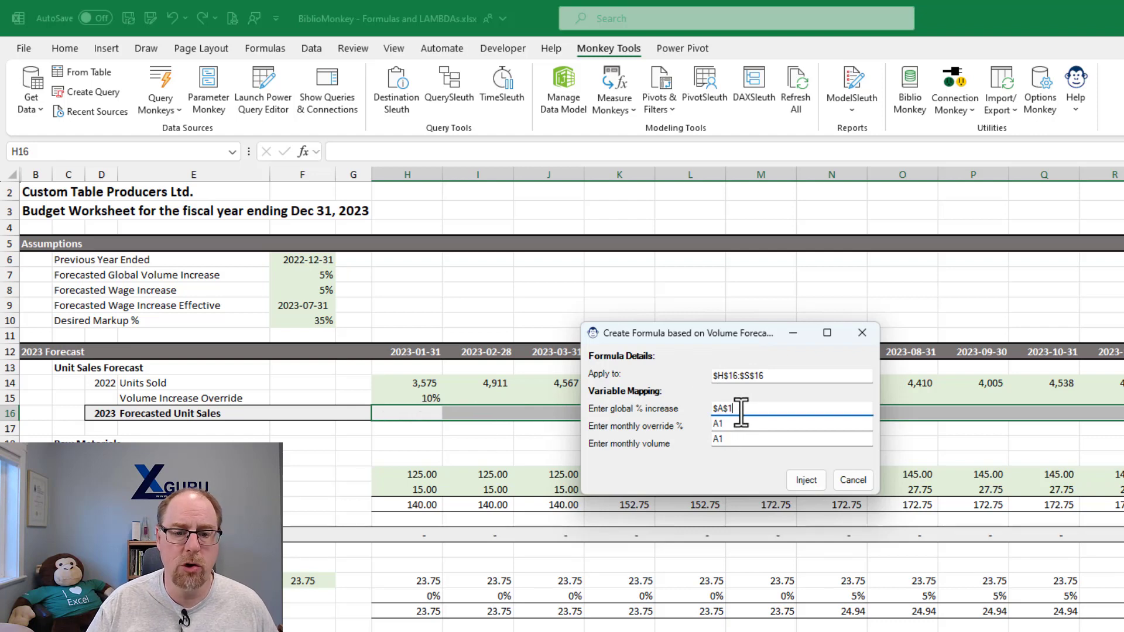
{"action": "left_click", "coordinate": [307, 274]}
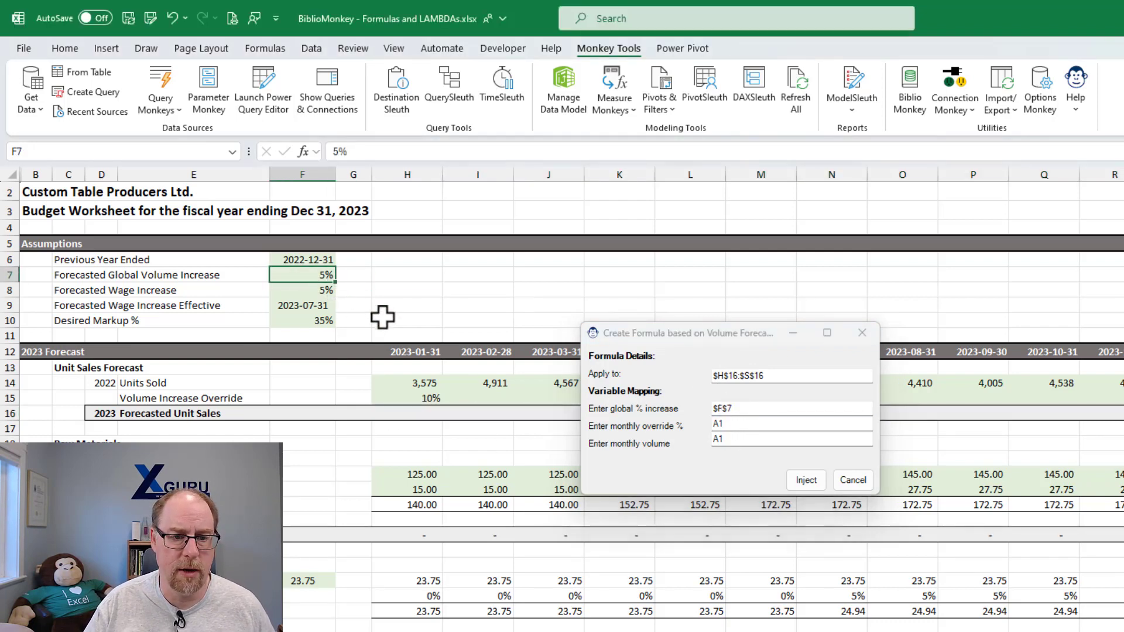
{"action": "left_click", "coordinate": [732, 428]}
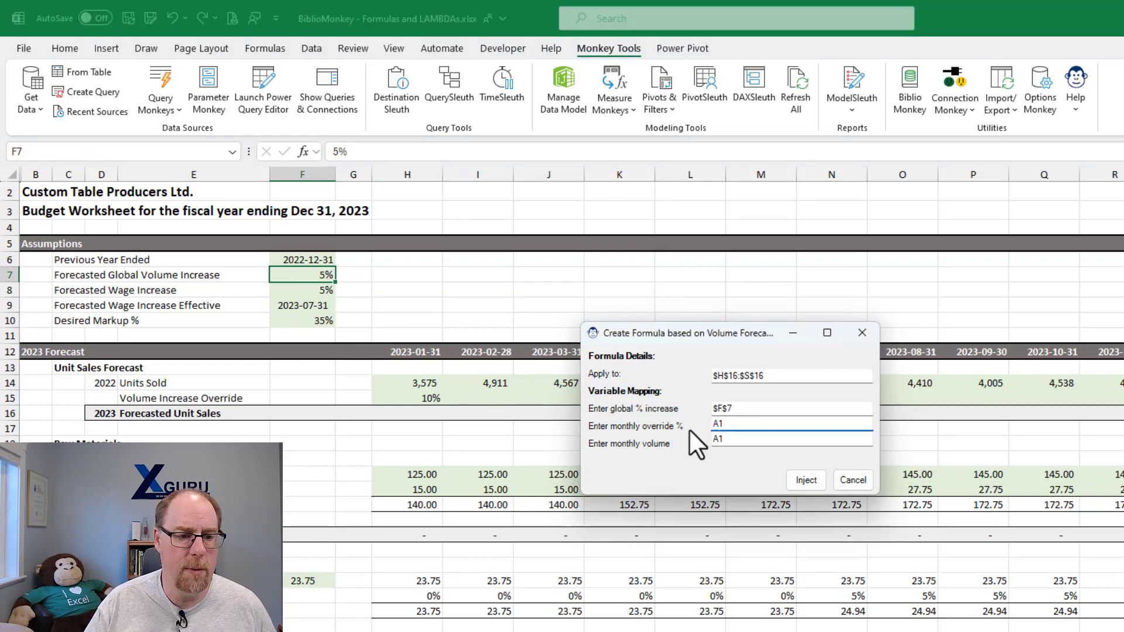
{"action": "left_click", "coordinate": [431, 398]}
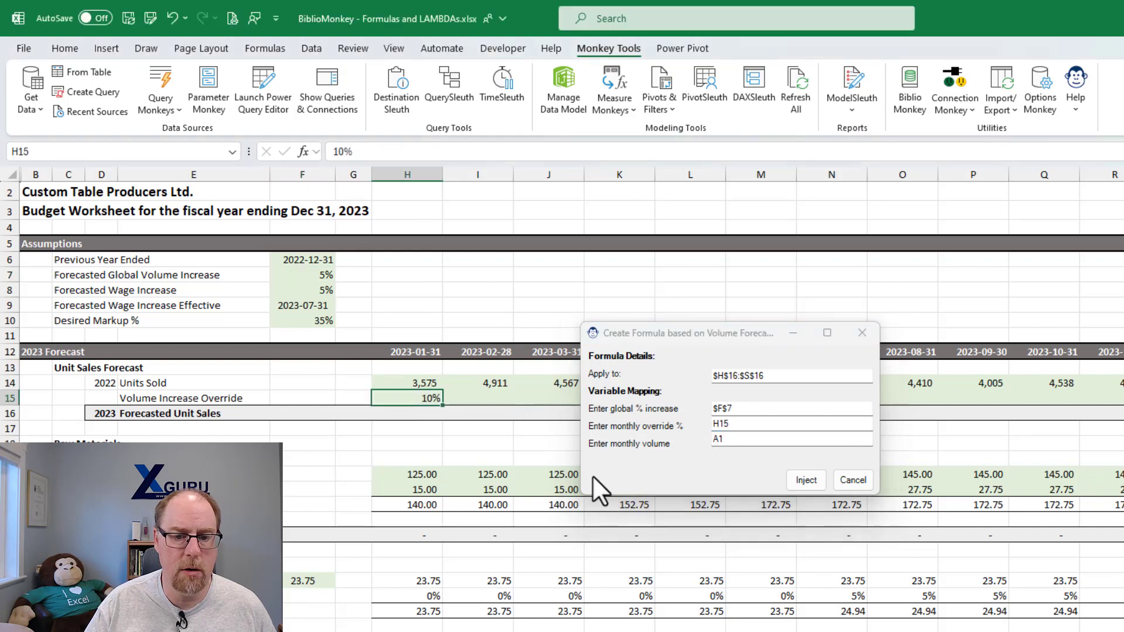
{"action": "left_click", "coordinate": [742, 442]}
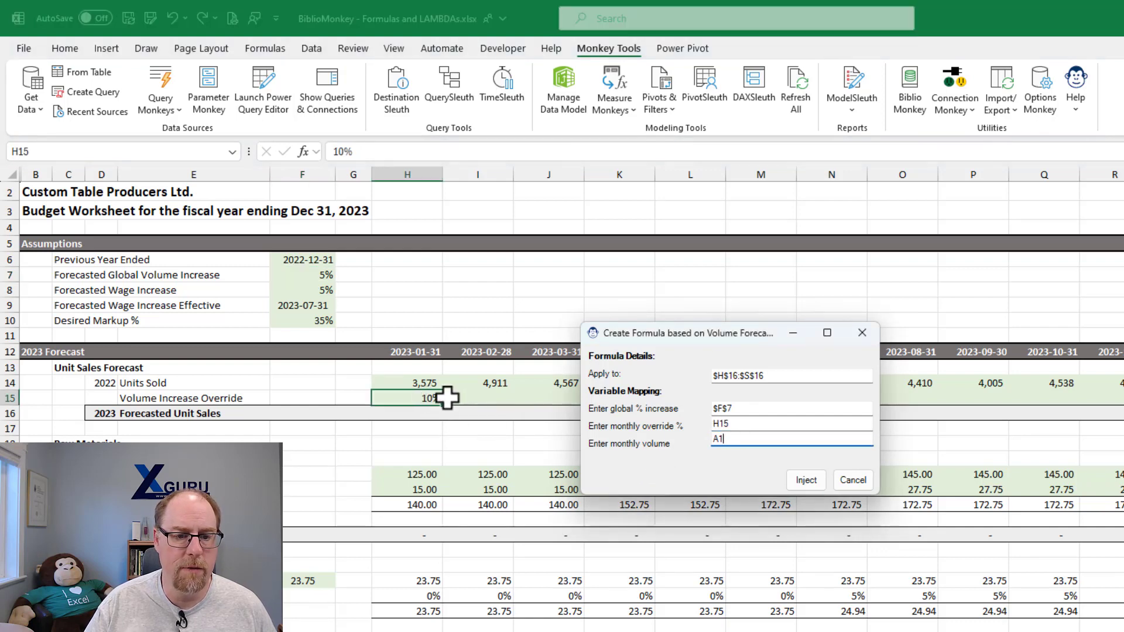
{"action": "left_click", "coordinate": [422, 382]}
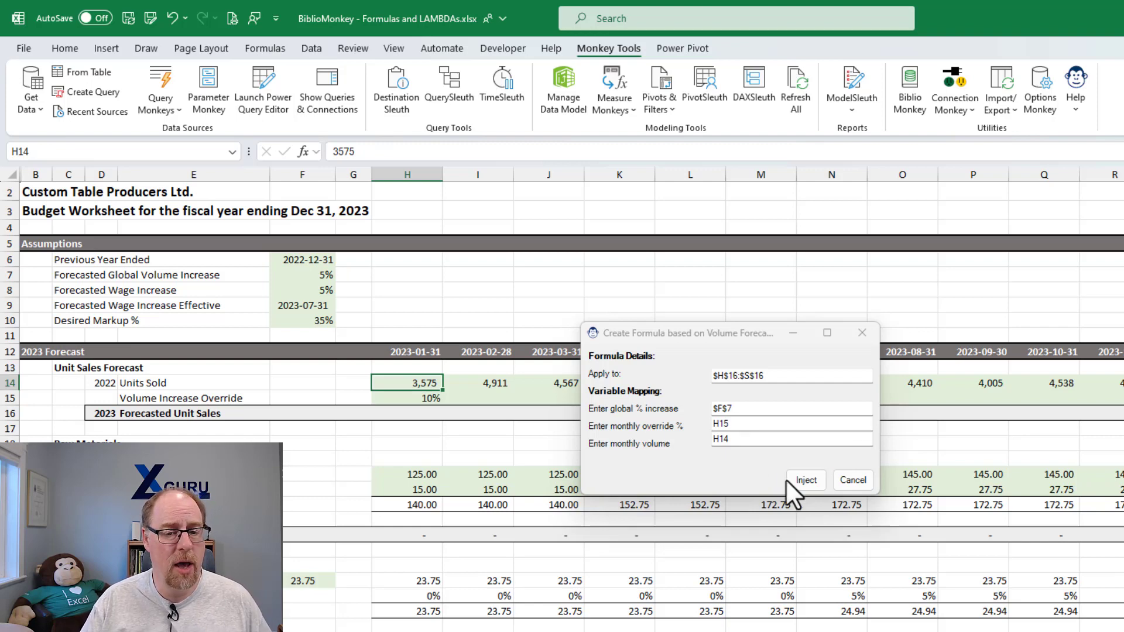
{"action": "left_click", "coordinate": [805, 480]}
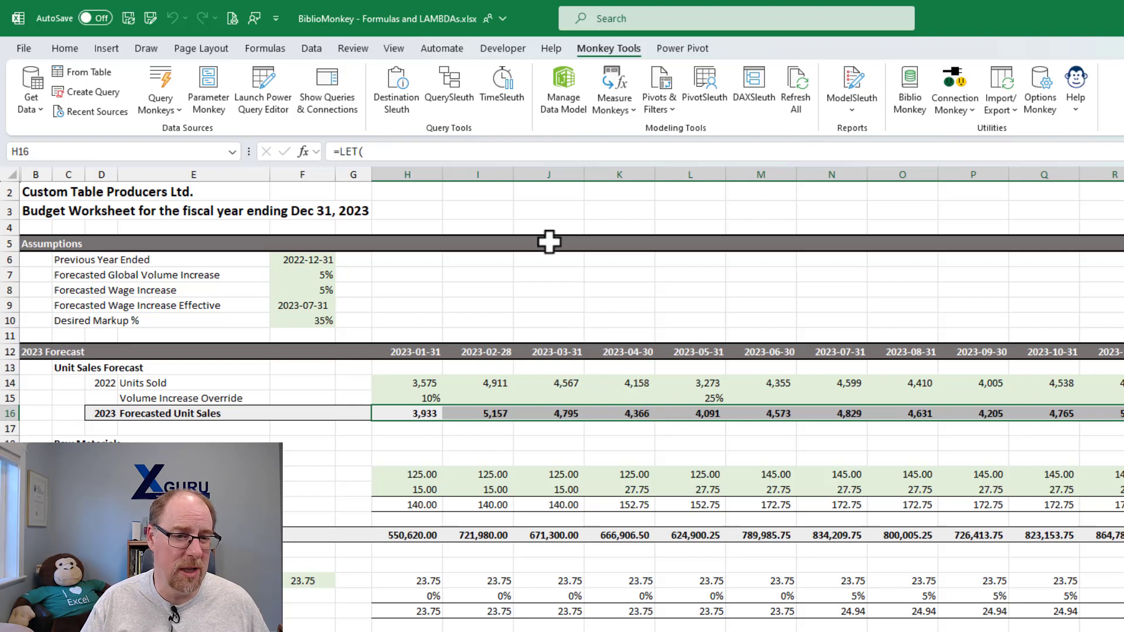
Examine the full LET formula in the January Forecasted Unit Sales cell using the expanded formula bar, leaving it unedited
{"action": "left_click", "coordinate": [508, 159]}
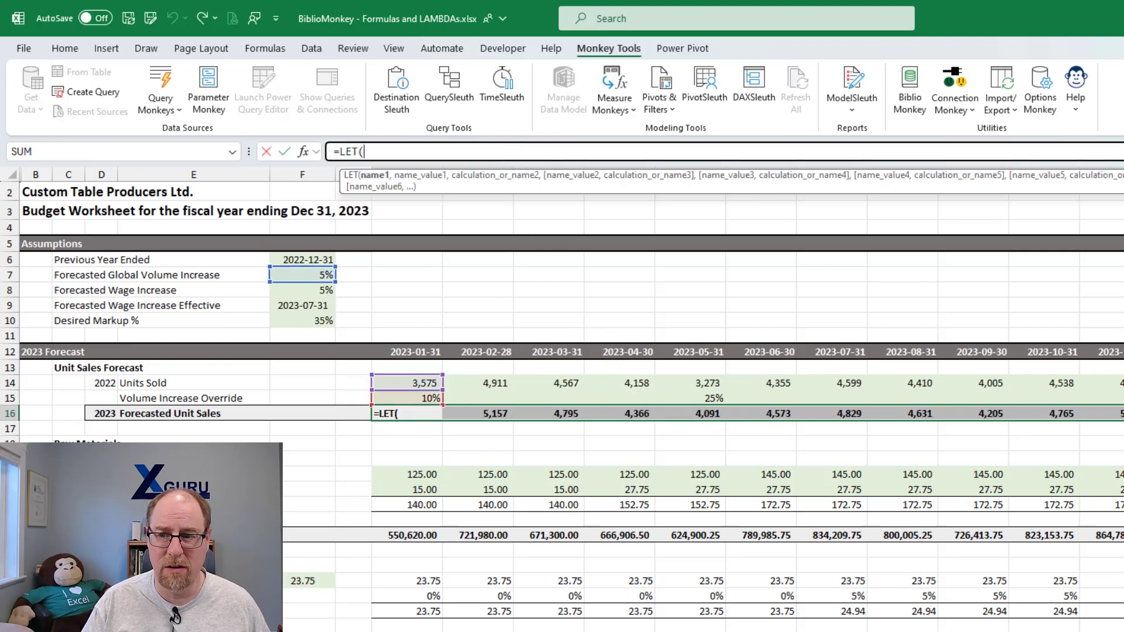
{"action": "key", "text": "ctrl+shift+u"}
{"action": "left_click", "coordinate": [579, 260]}
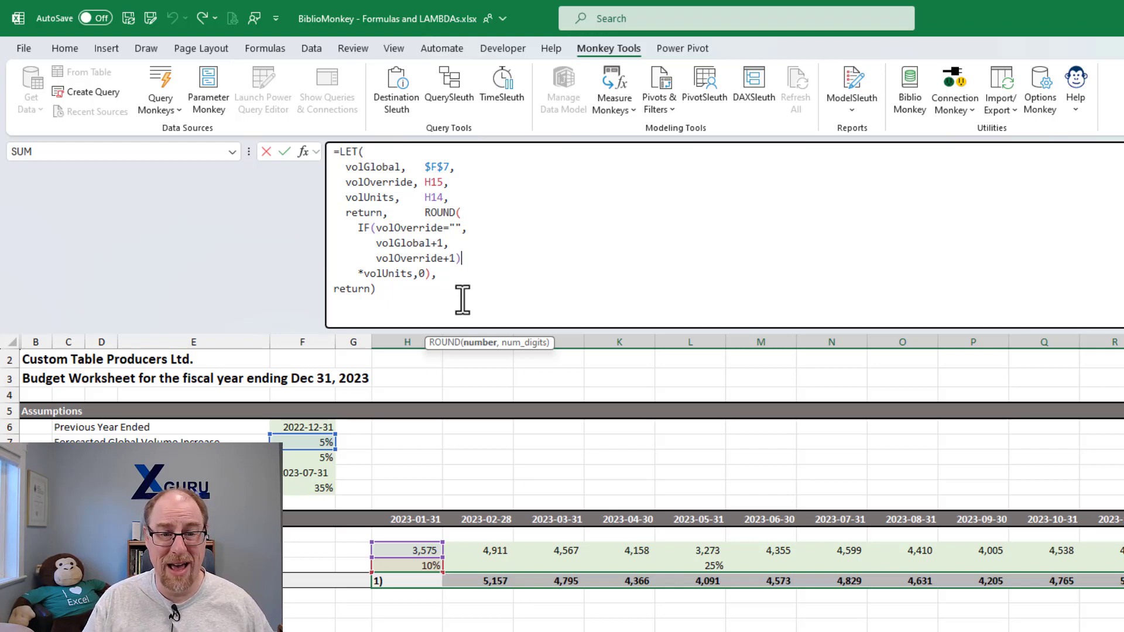
{"action": "left_click_drag", "start_coordinate": [406, 292], "coordinate": [334, 143]}
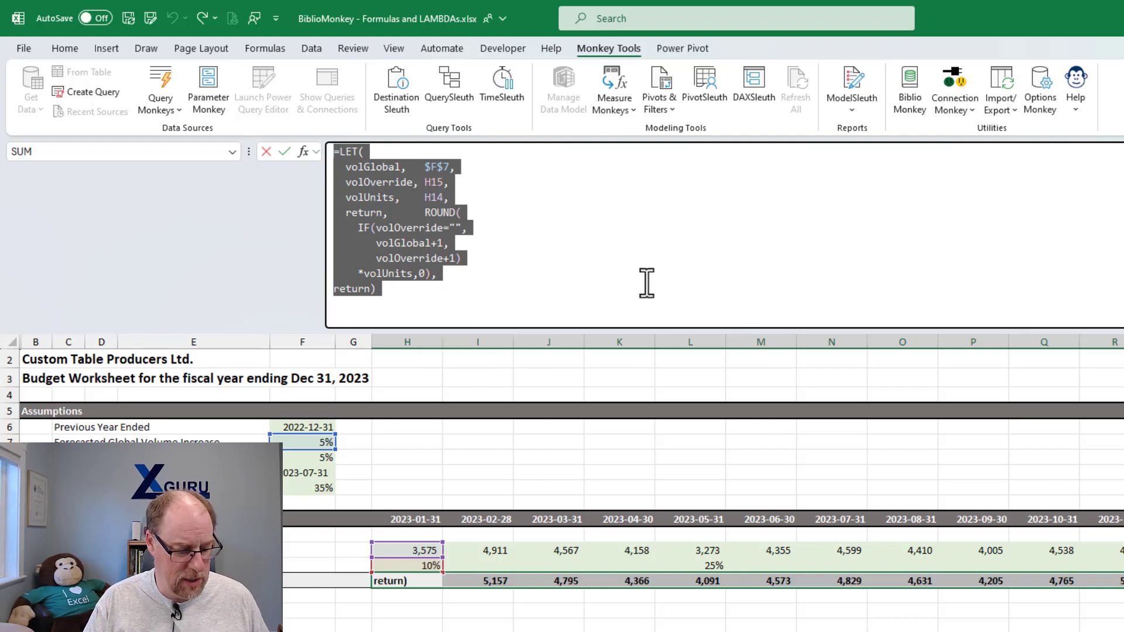
{"action": "key", "text": "Escape"}
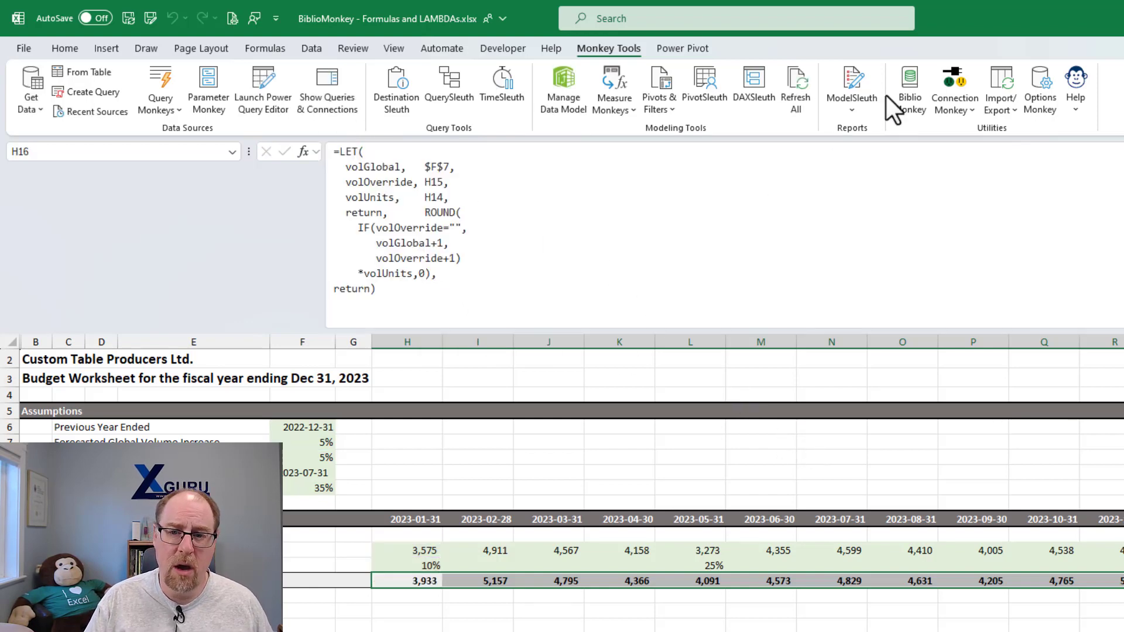
Reopen the BiblioMonkey library and display the Volume Forecast with Override formula item
{"action": "left_click", "coordinate": [907, 82]}
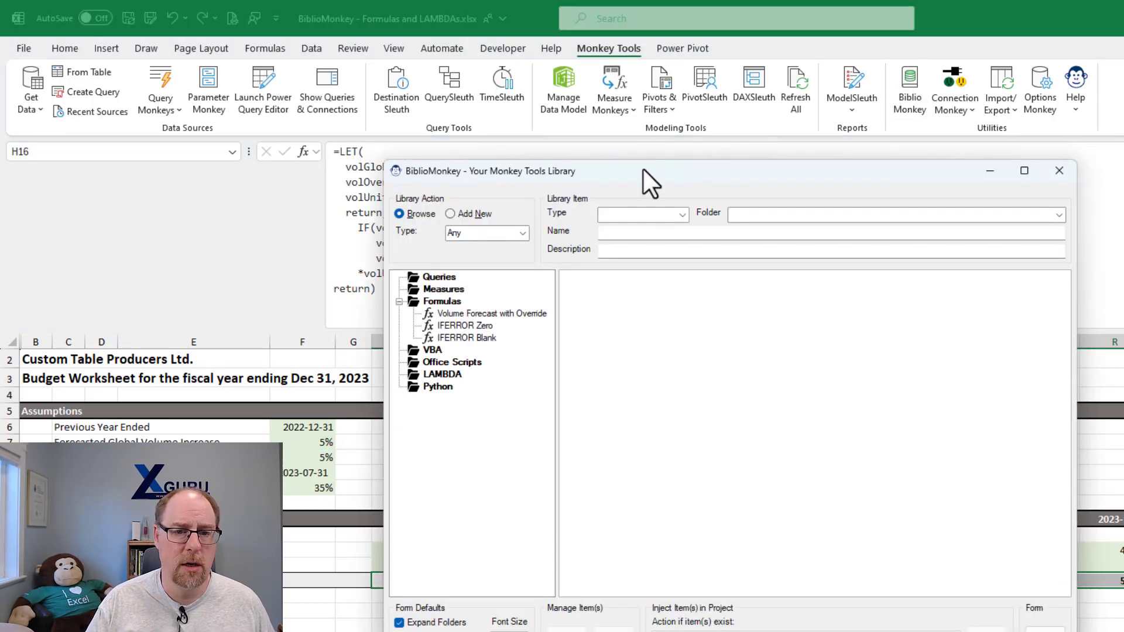
{"action": "left_click_drag", "start_coordinate": [643, 169], "coordinate": [446, 75]}
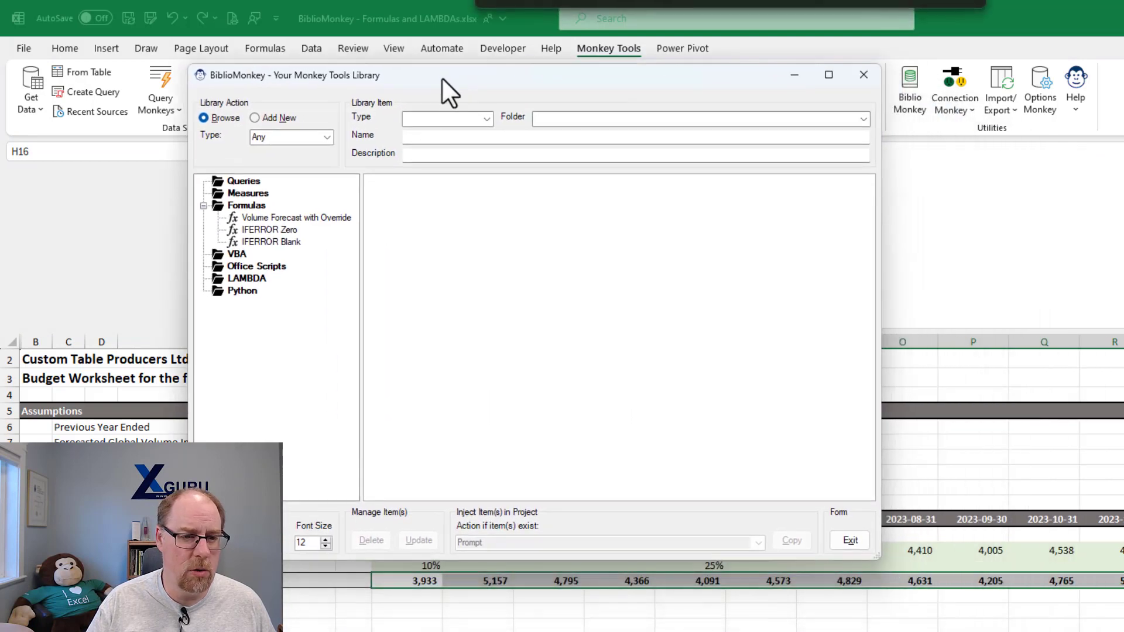
{"action": "left_click", "coordinate": [301, 217]}
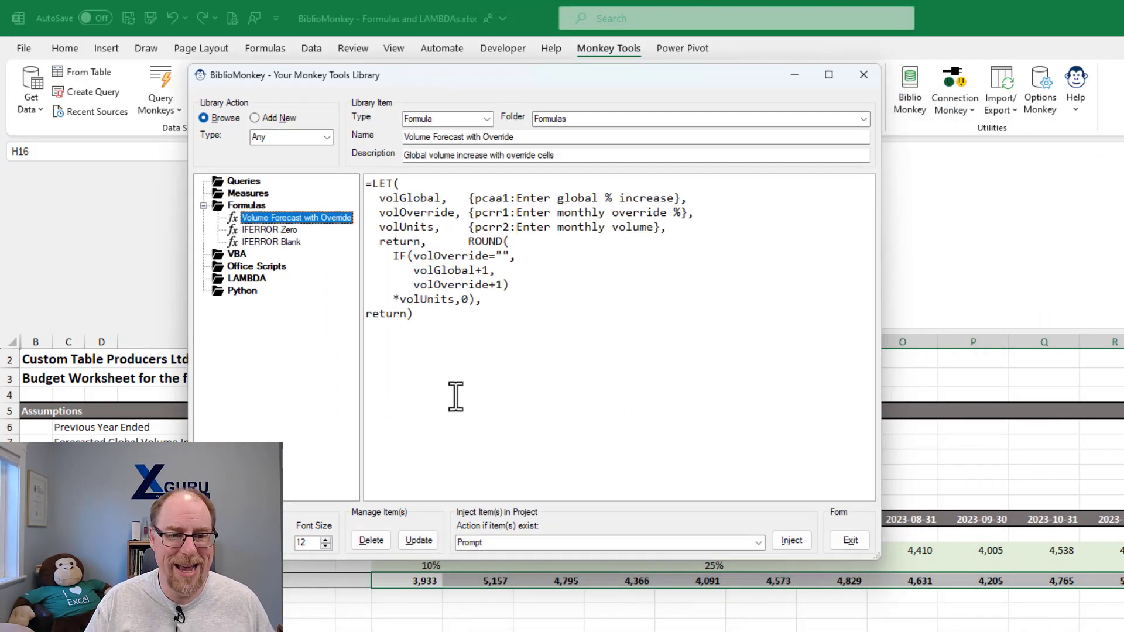
Examine the item's volGlobal prompt placeholder, its prompt wording and the prompt types that can be added
{"action": "left_click_drag", "start_coordinate": [366, 184], "coordinate": [373, 186]}
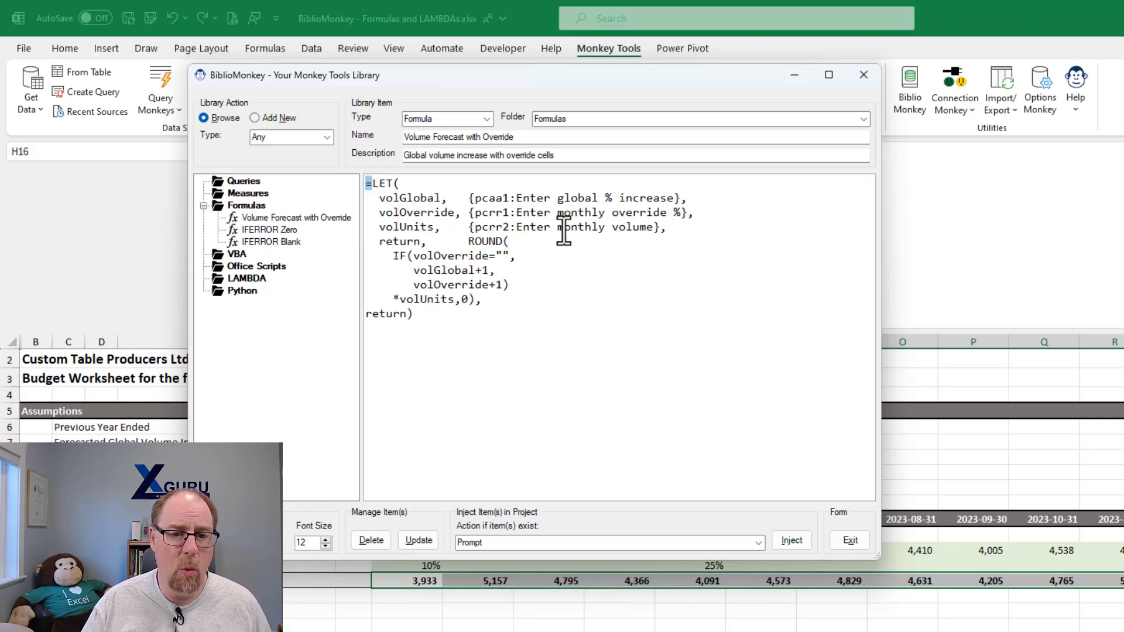
{"action": "left_click_drag", "start_coordinate": [468, 198], "coordinate": [682, 199]}
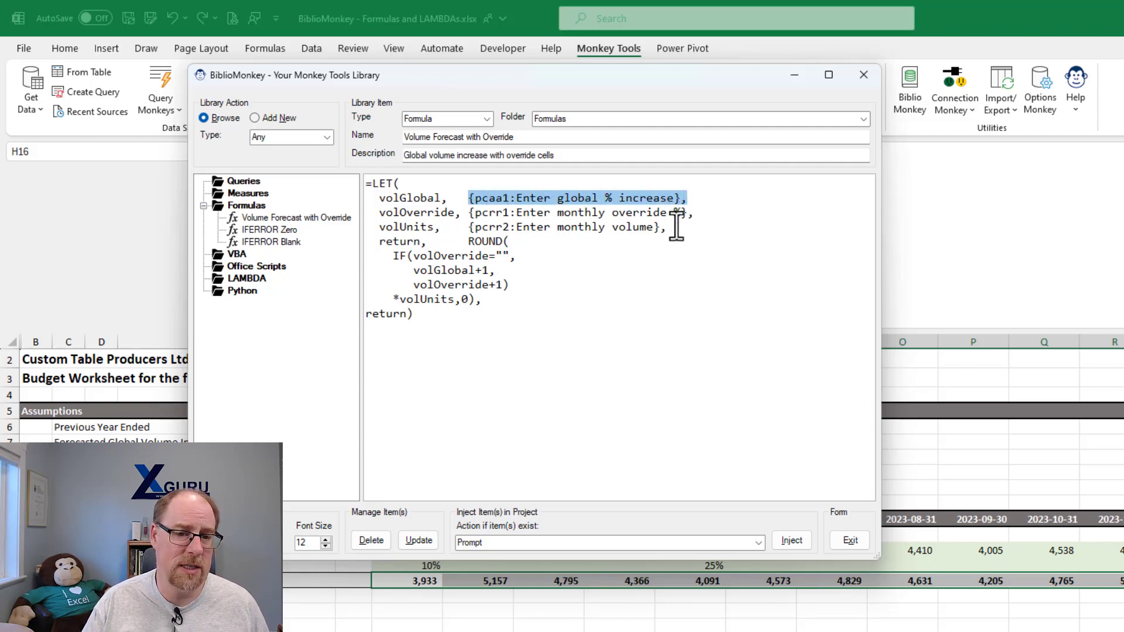
{"action": "key", "text": "shift+Left"}
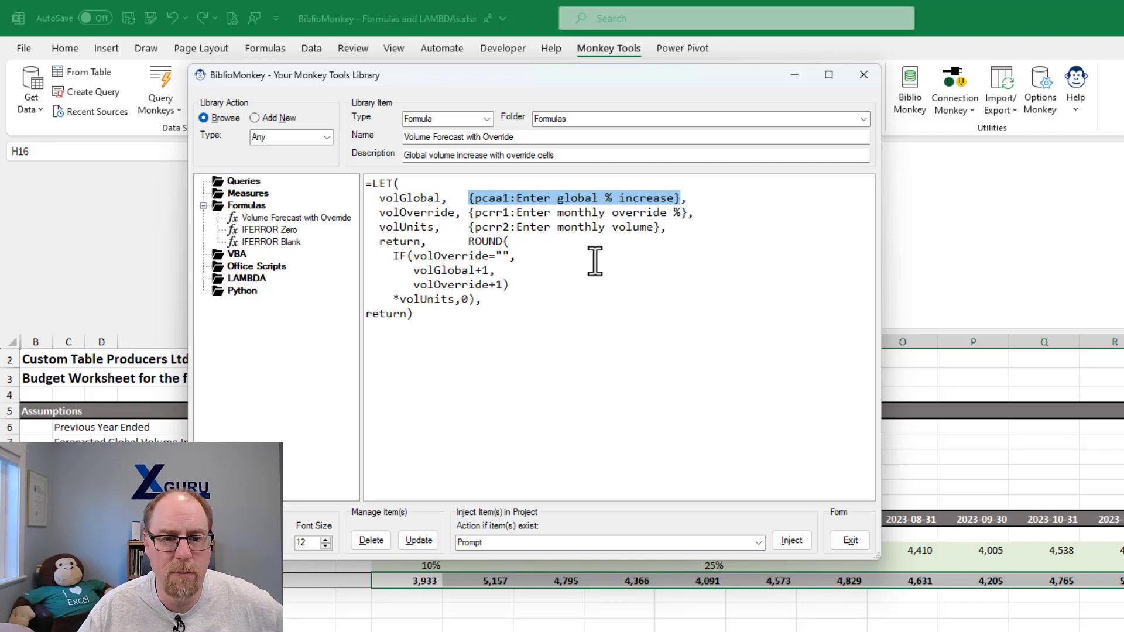
{"action": "right_click", "coordinate": [526, 197]}
{"action": "mouse_move", "coordinate": [556, 198]}
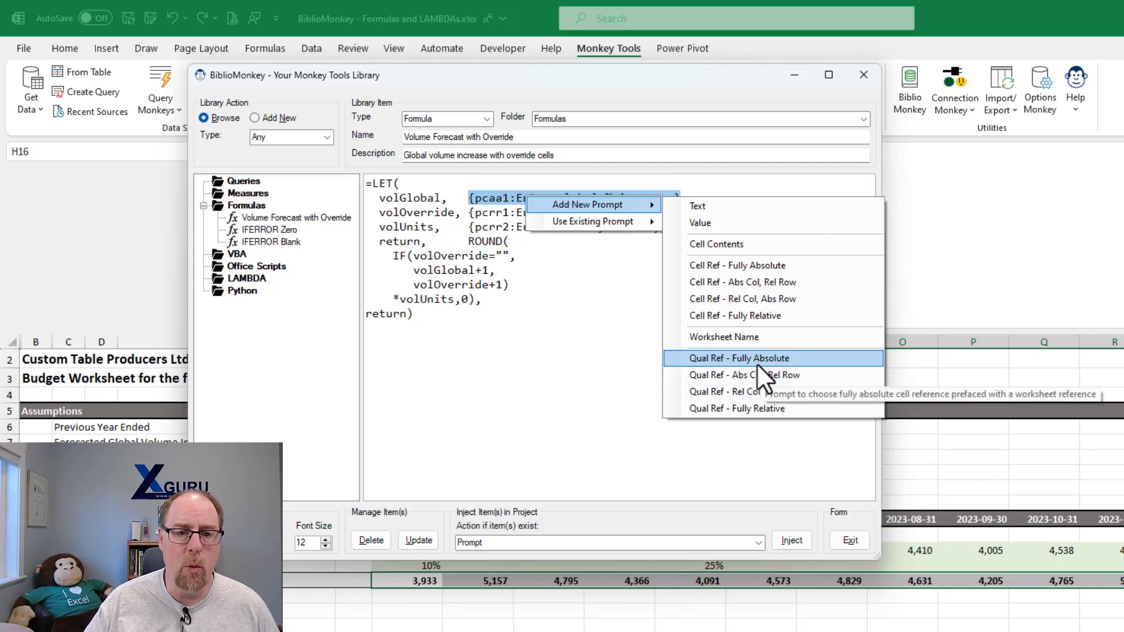
{"action": "left_click", "coordinate": [609, 351]}
{"action": "left_click_drag", "start_coordinate": [516, 198], "coordinate": [660, 198]}
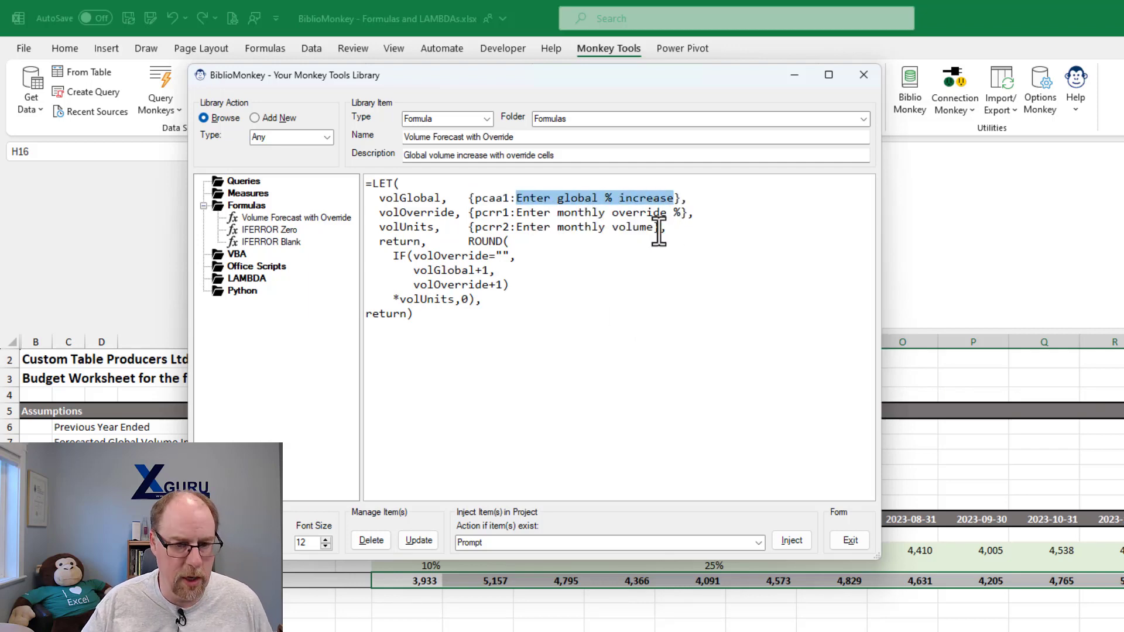
{"action": "left_click", "coordinate": [611, 275]}
Overwrite the volGlobal placeholder with "a", and turn that into a new fully absolute cell reference prompt reading "Enter global % increase"
{"action": "left_click_drag", "start_coordinate": [472, 199], "coordinate": [690, 171]}
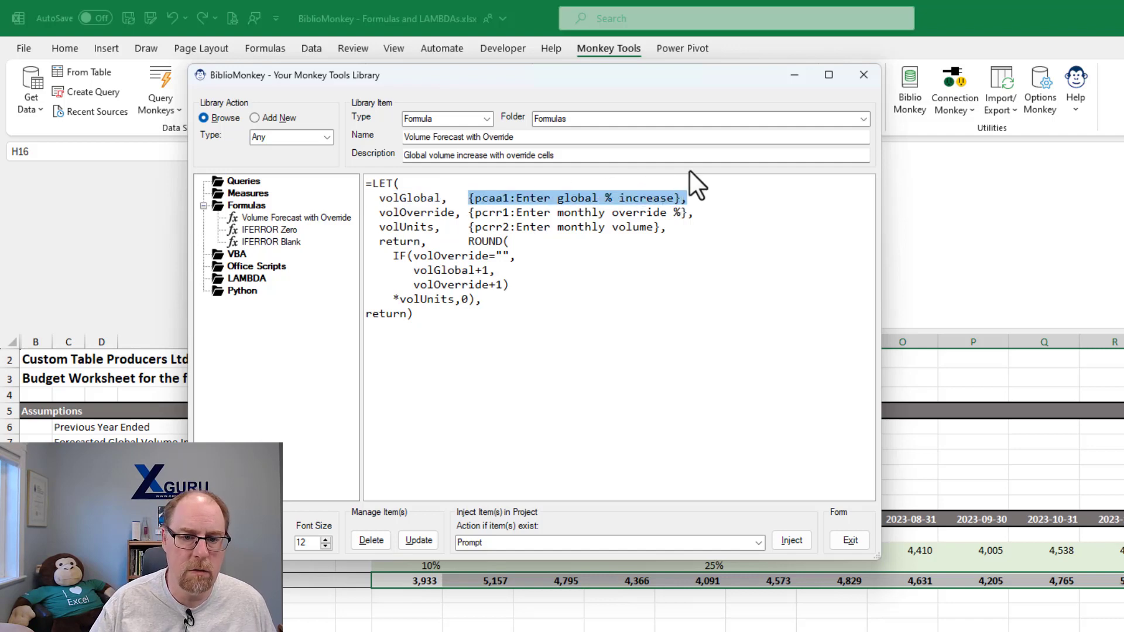
{"action": "type", "text": "al,   a,"}
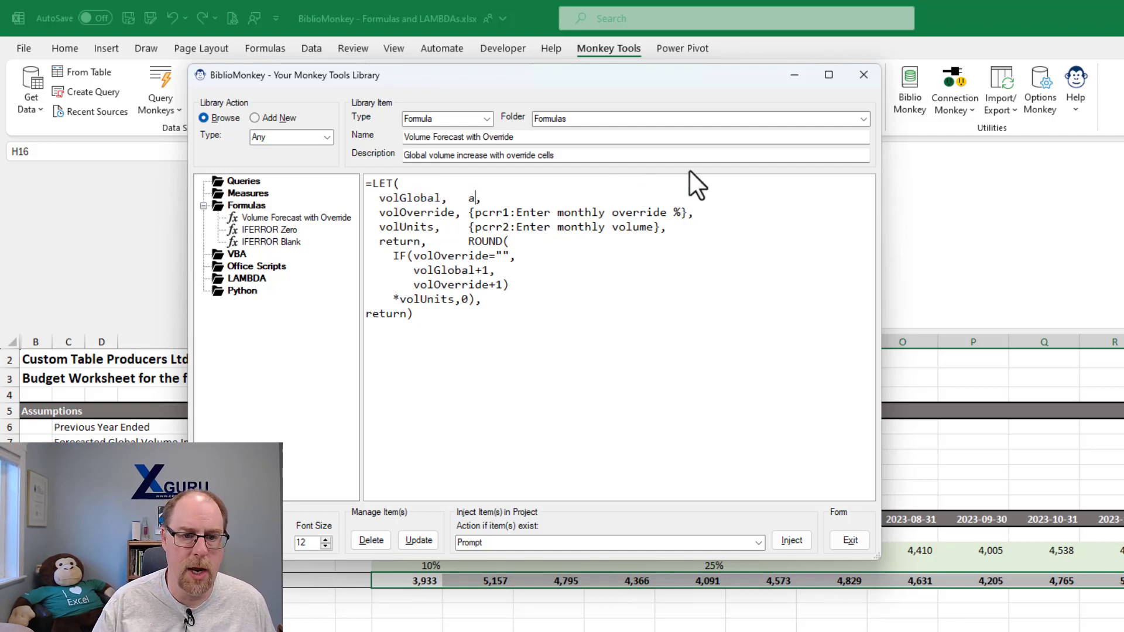
{"action": "double_click", "coordinate": [472, 198]}
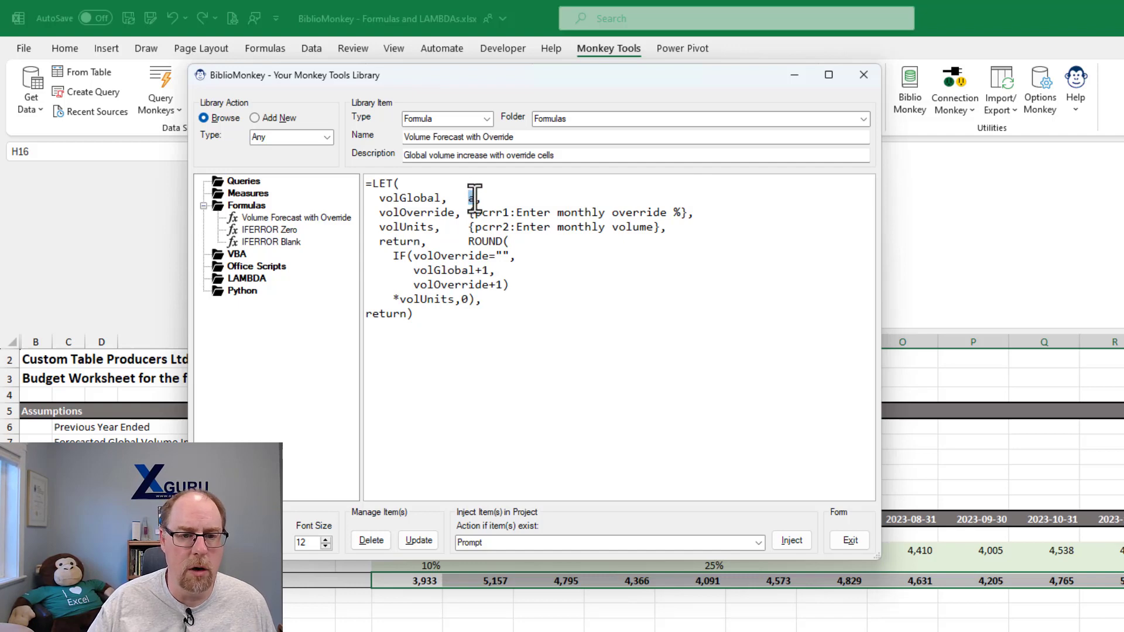
{"action": "right_click", "coordinate": [474, 198]}
{"action": "mouse_move", "coordinate": [487, 205]}
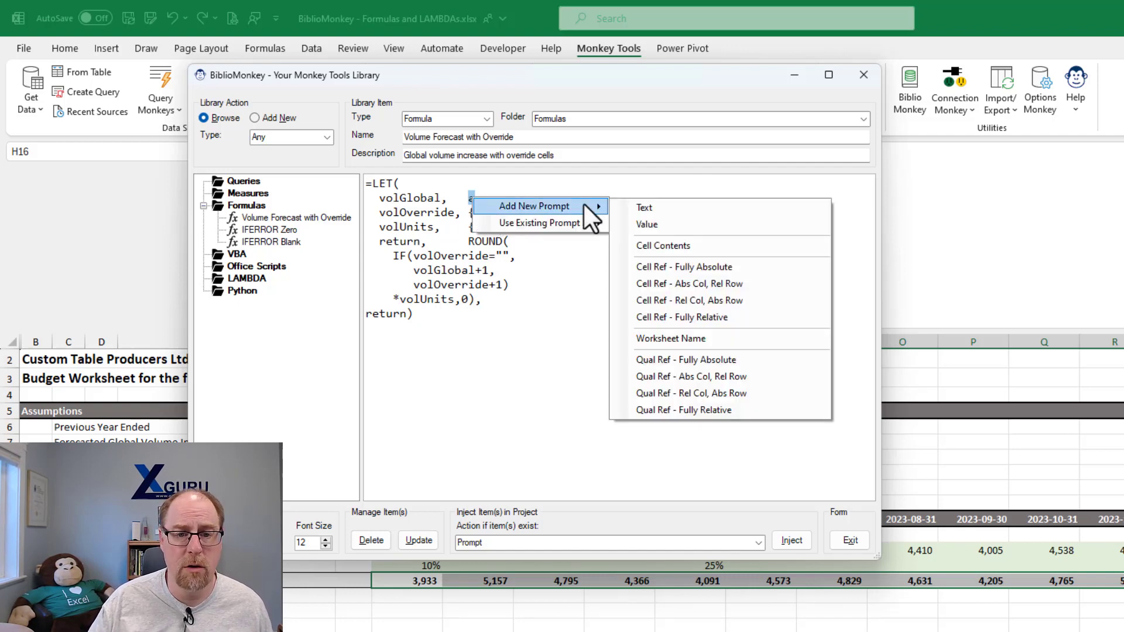
{"action": "left_click", "coordinate": [697, 265]}
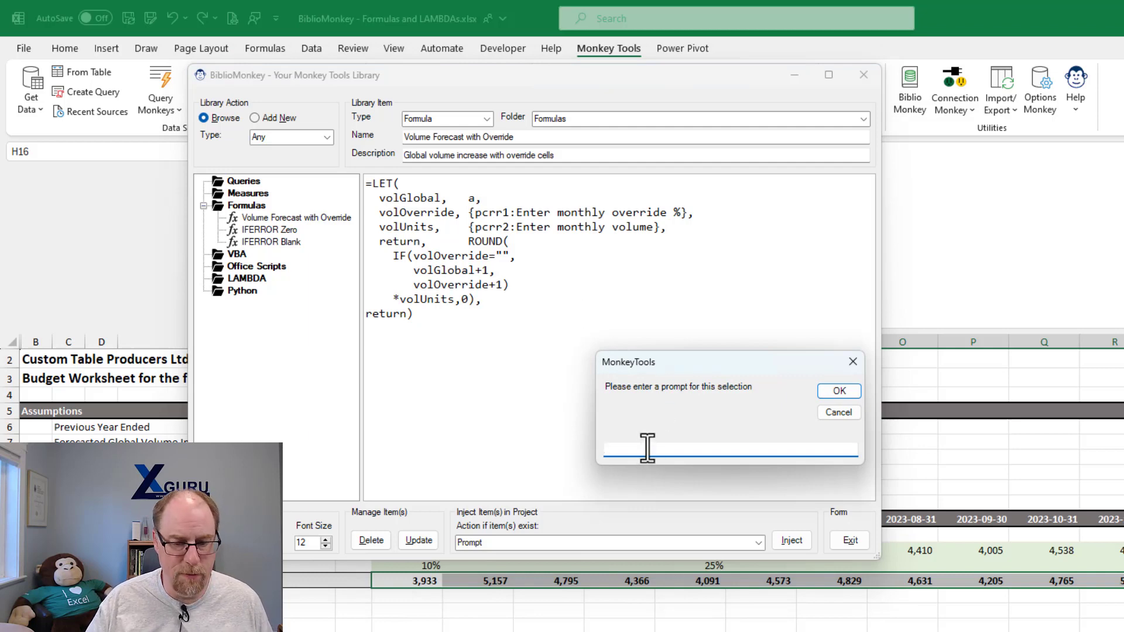
{"action": "type", "text": "Enter global % increase"}
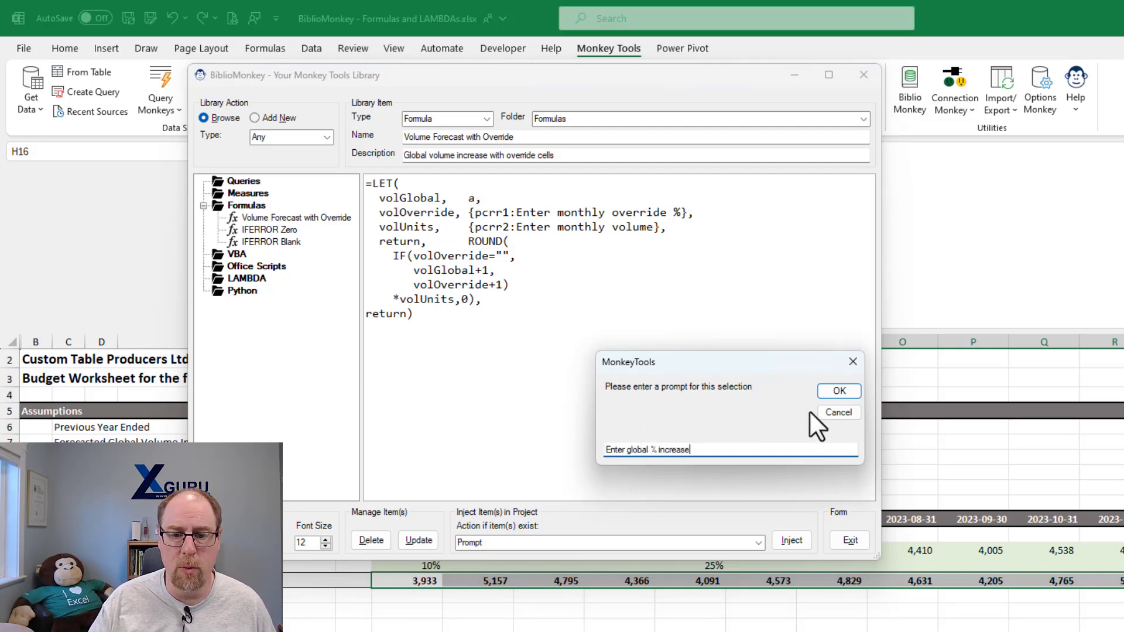
{"action": "left_click", "coordinate": [831, 387]}
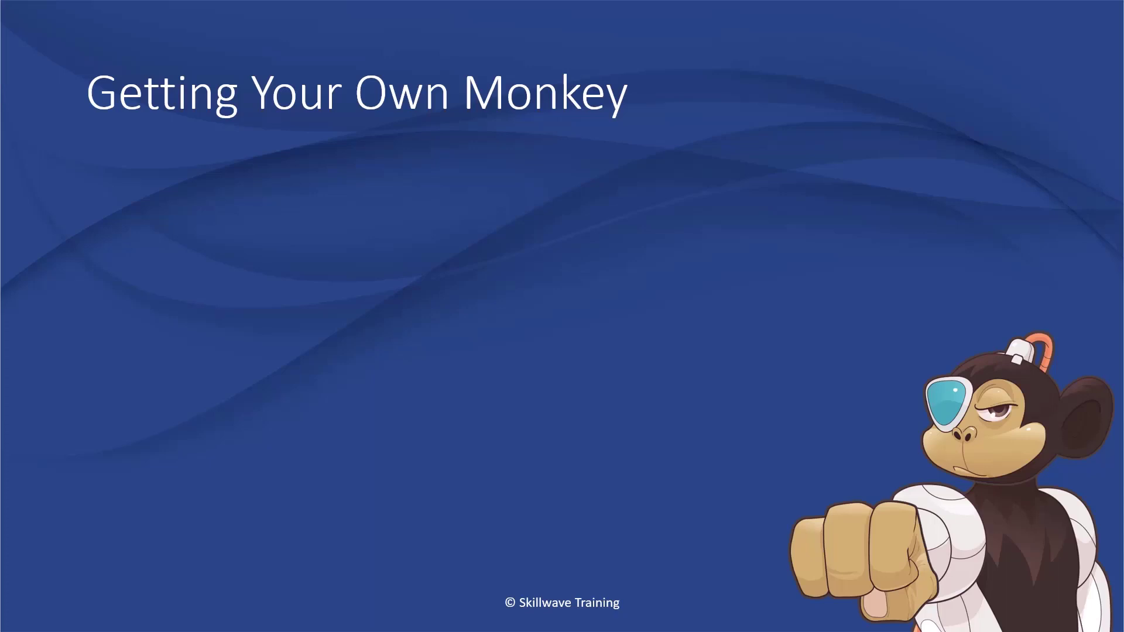
{"action": "key", "text": "Right"}
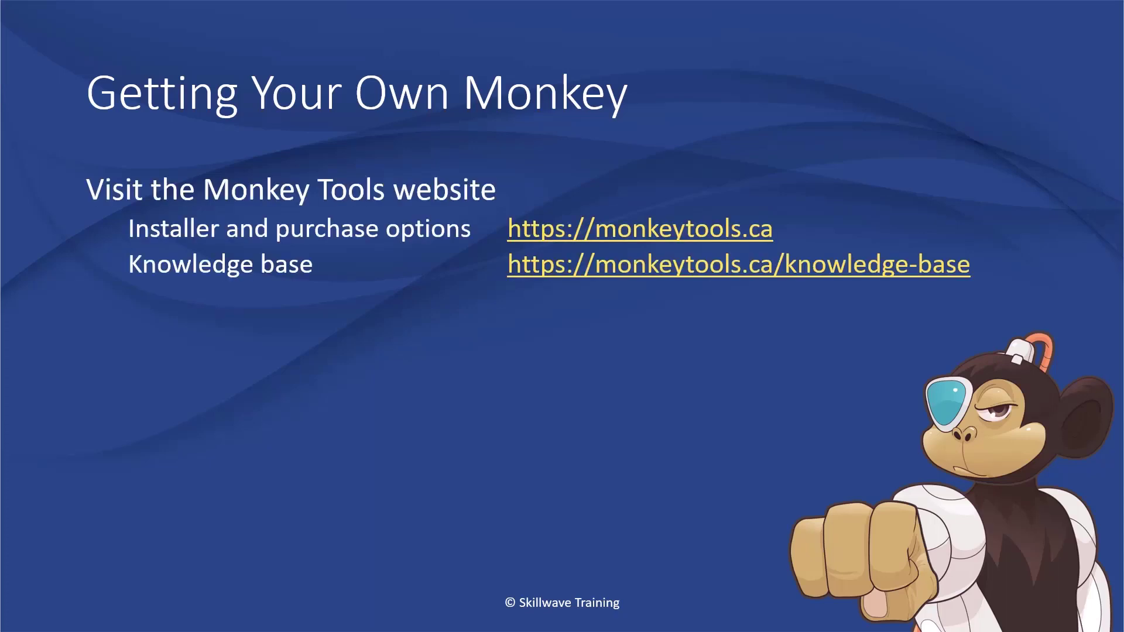